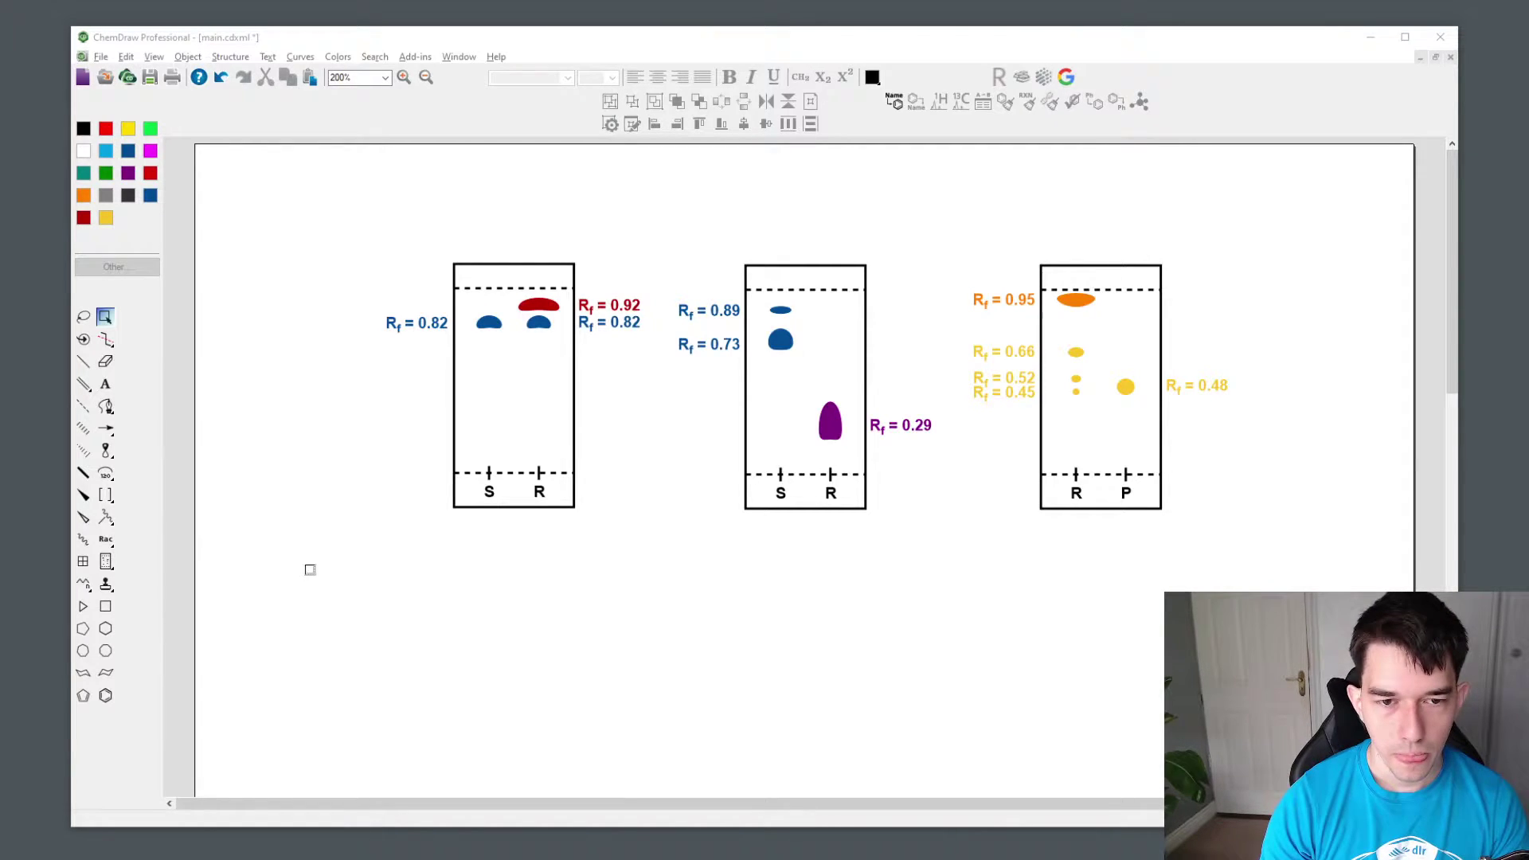
- Scroll down past the three finished TLC plates to a blank area of the page
scroll(294, 522, down, 6)
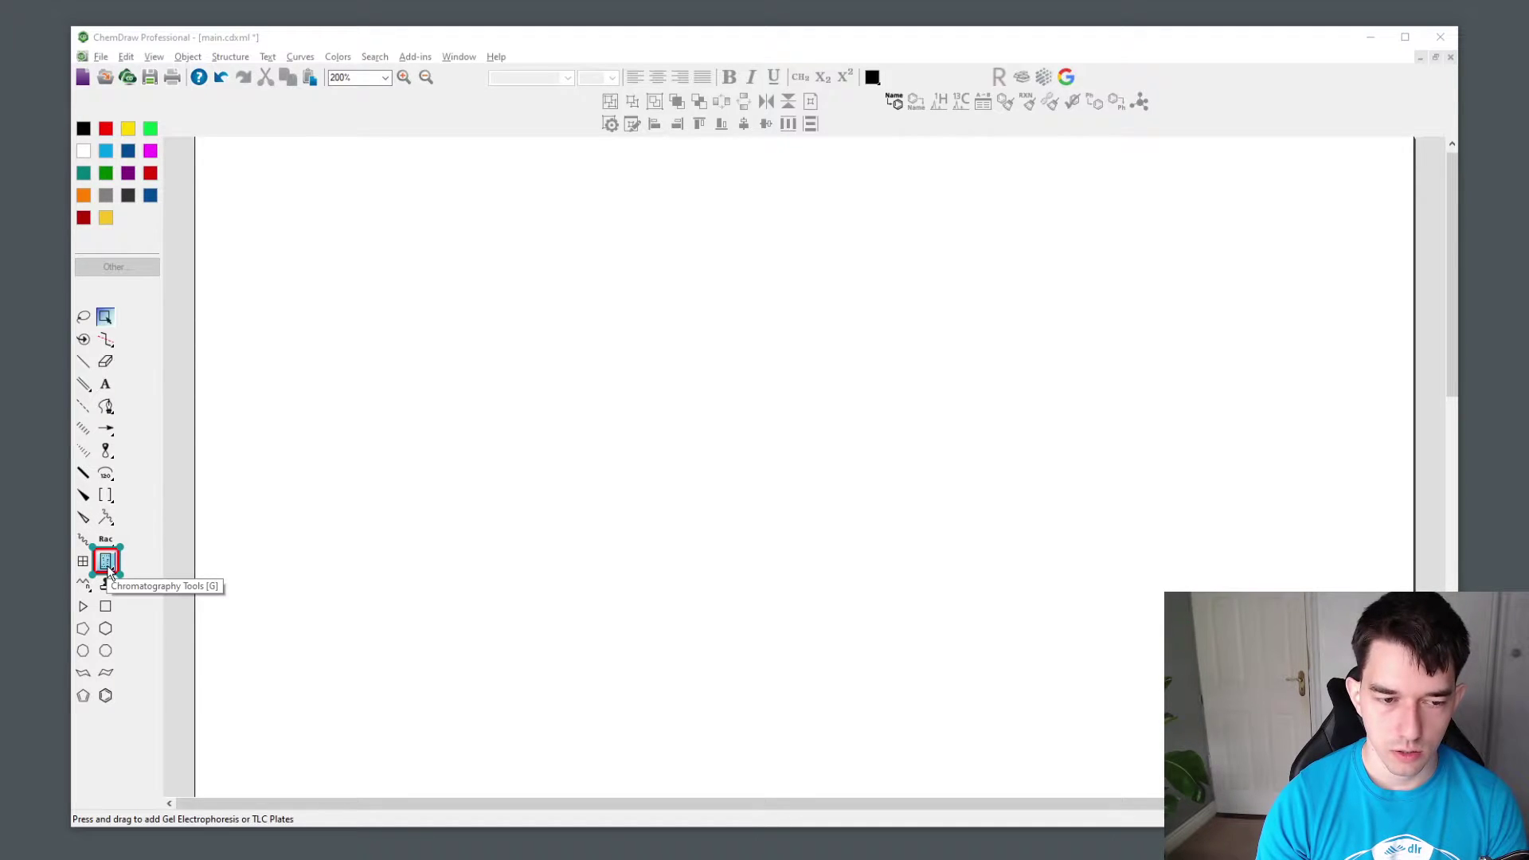
- Pick the TLC Plate tool, draw a trial five-lane plate, then undo it
drag(106, 567, 152, 575)
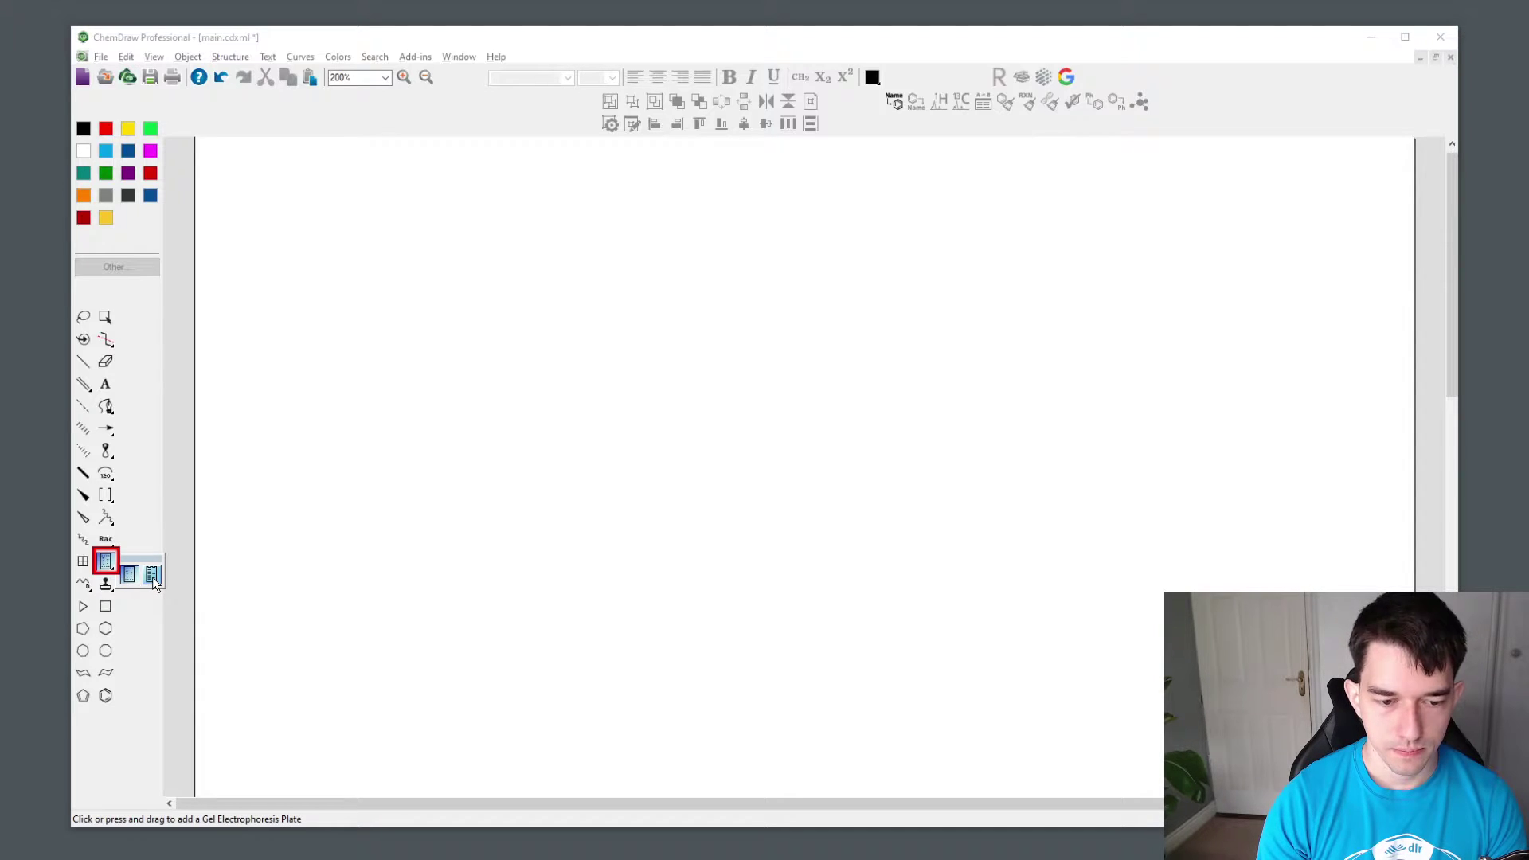
drag(150, 576, 130, 576)
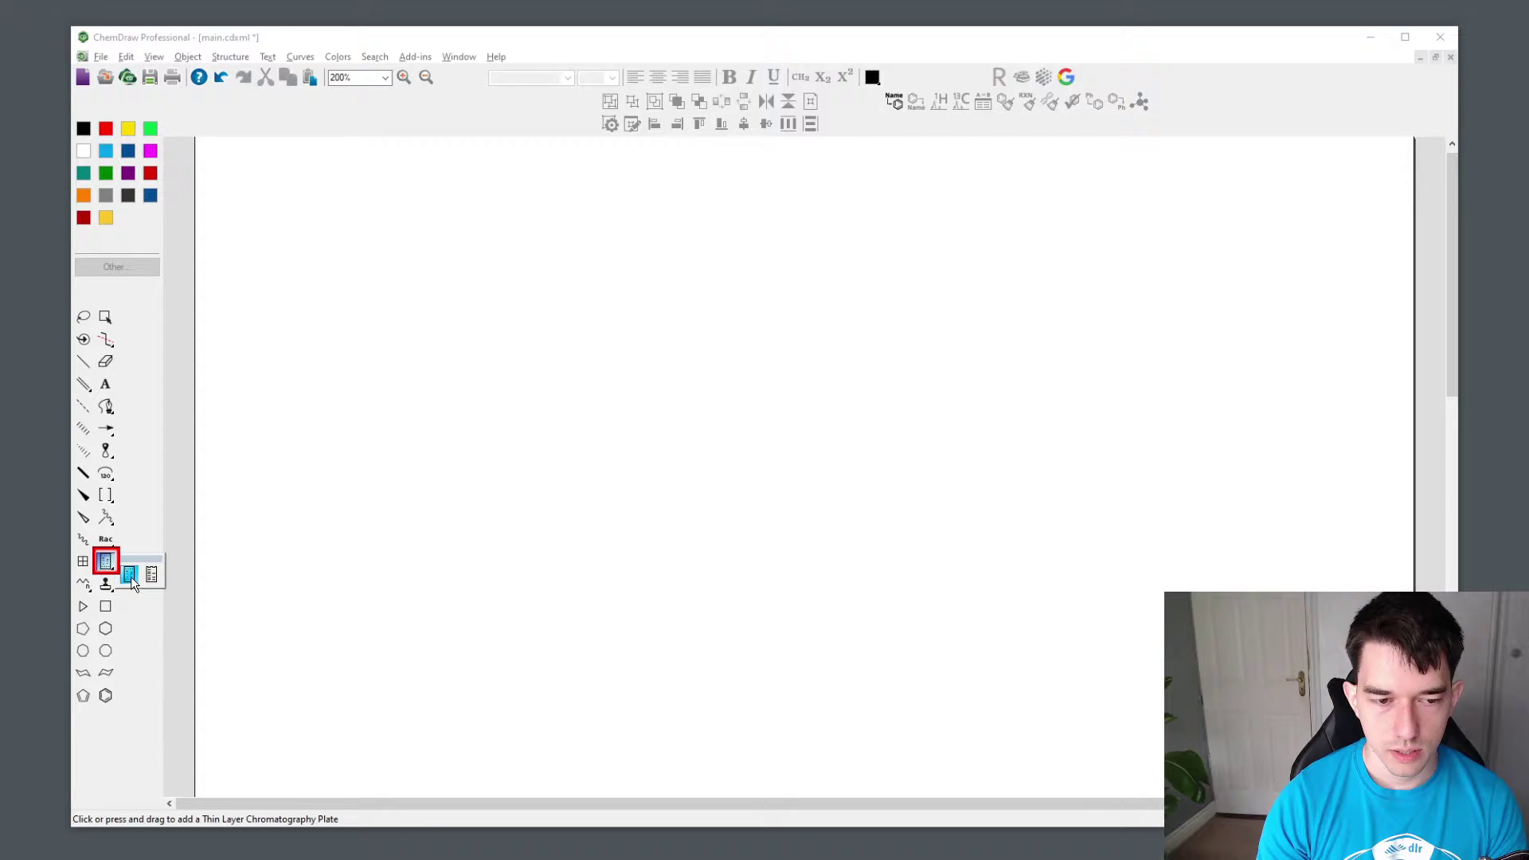
drag(130, 577, 131, 577)
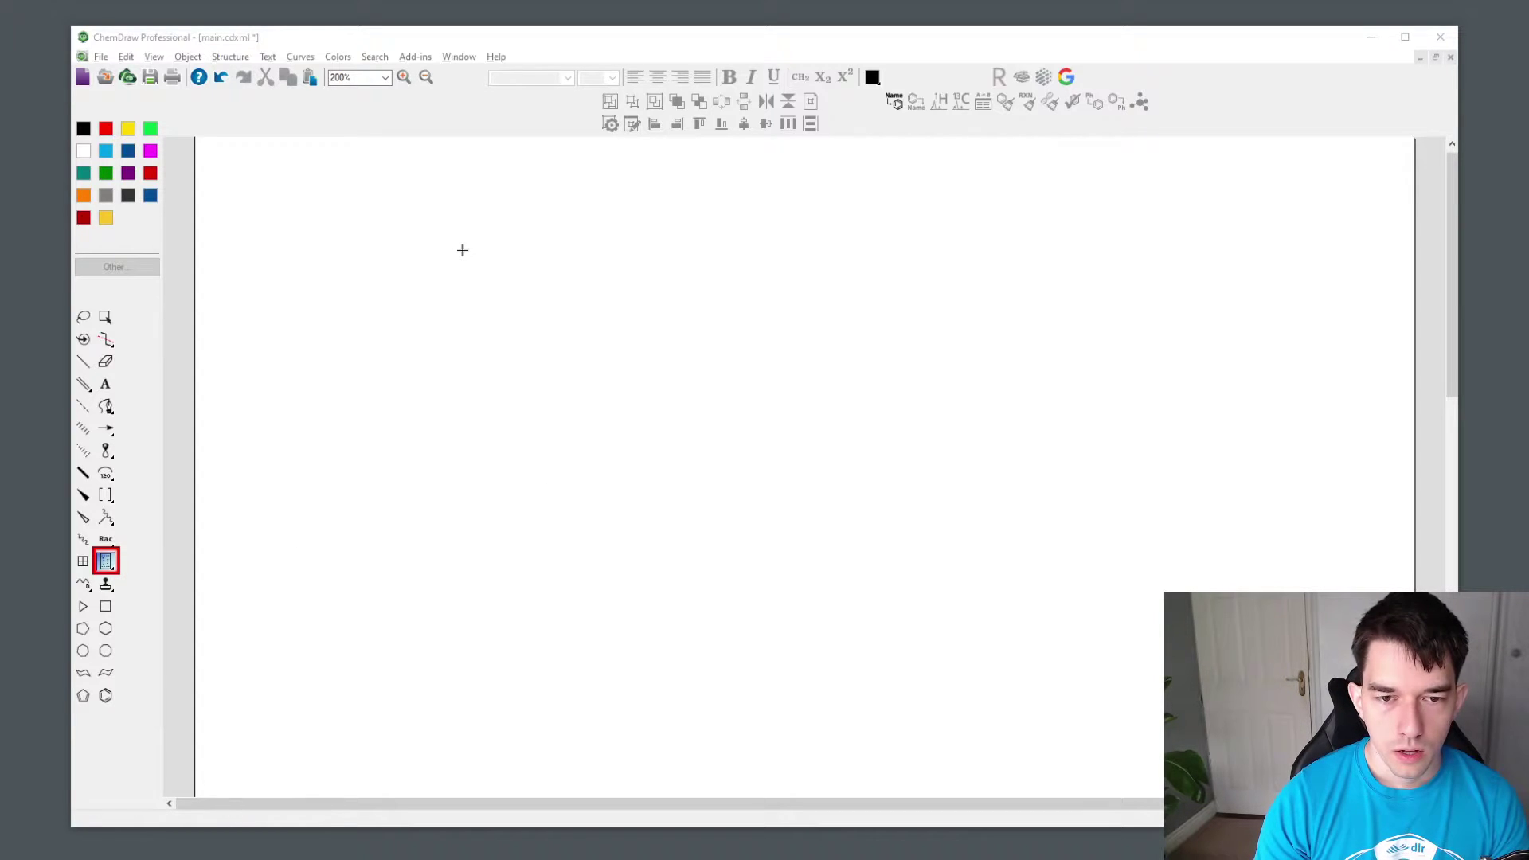
drag(462, 248, 603, 516)
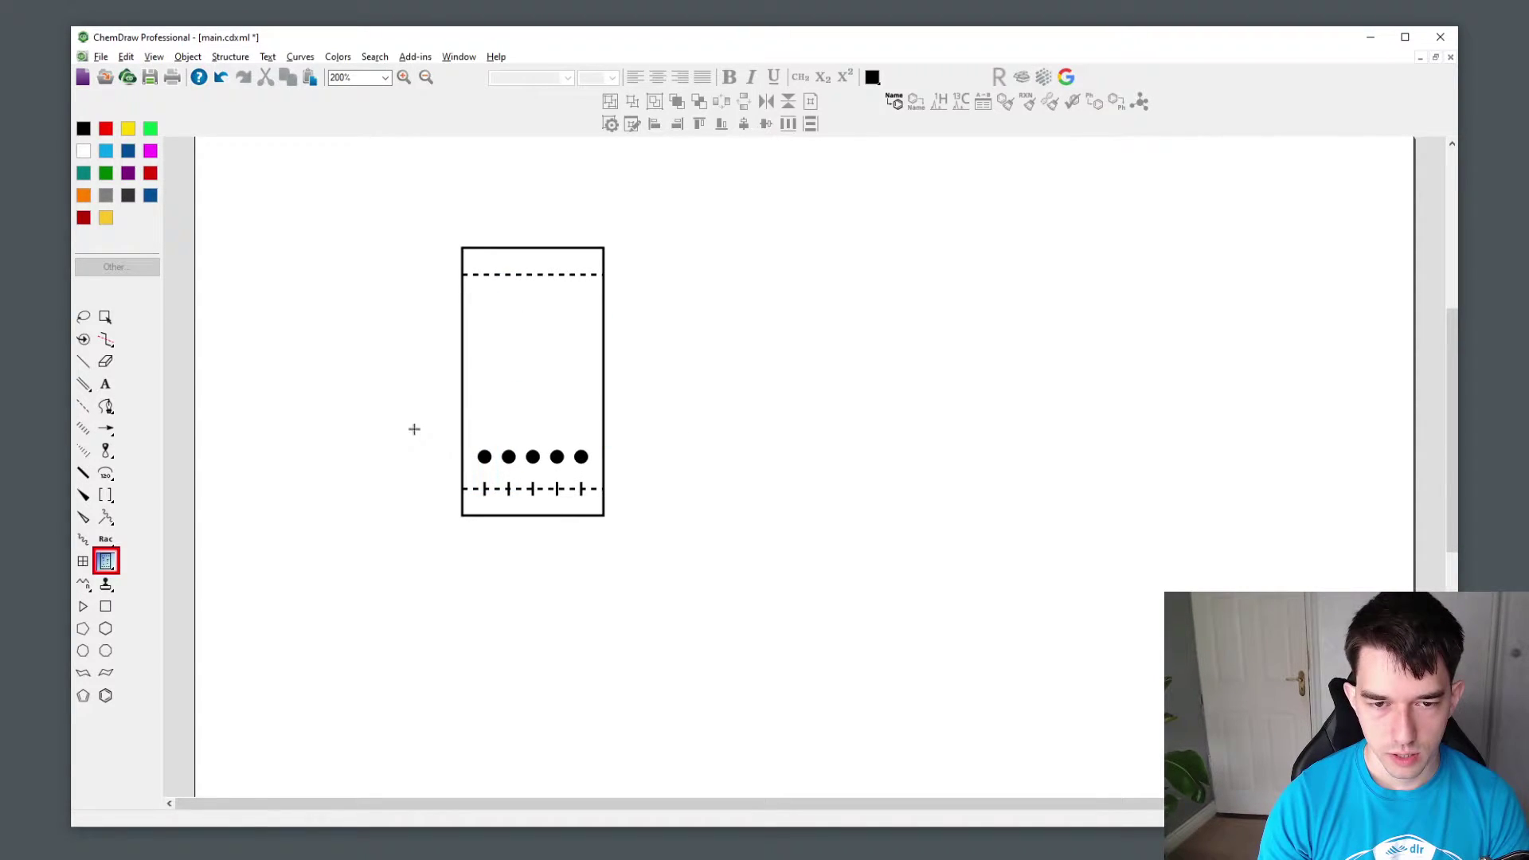
key(ctrl+z)
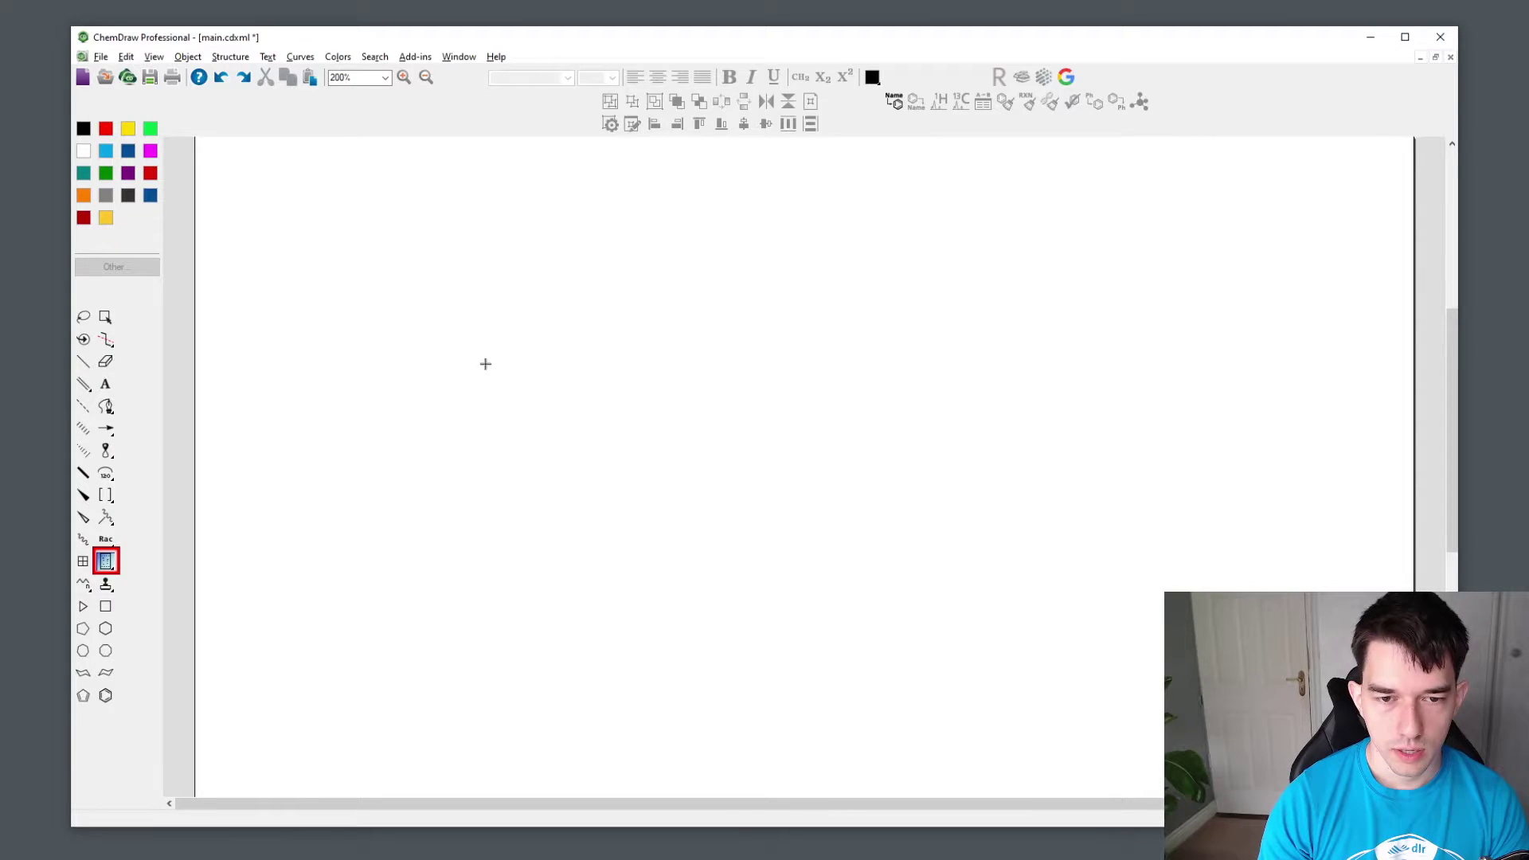
- Create a new TLC plate with 3 lanes in the empty page area
click(592, 434)
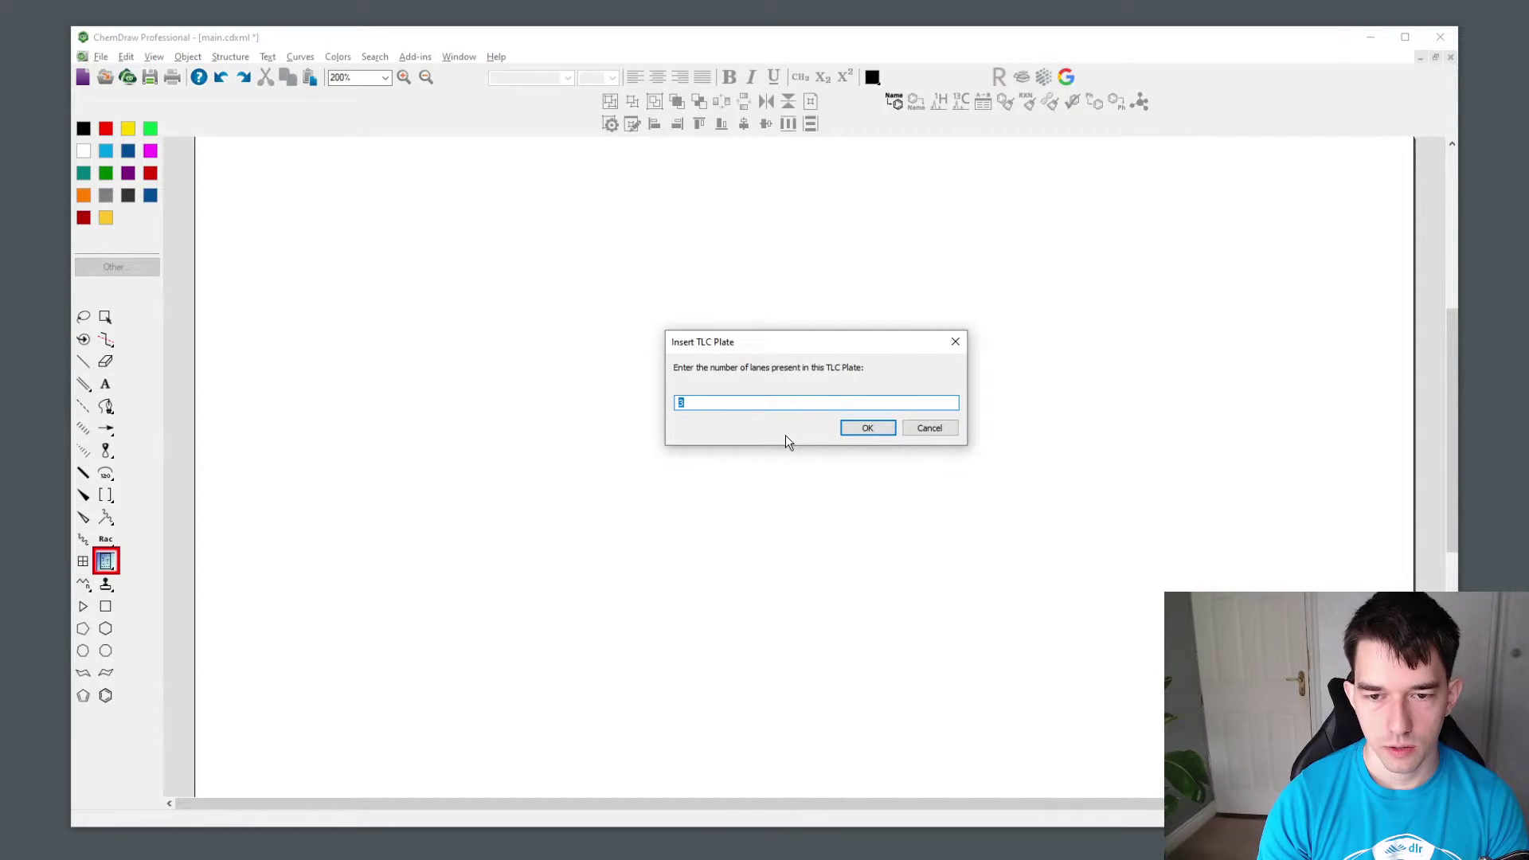
click(867, 428)
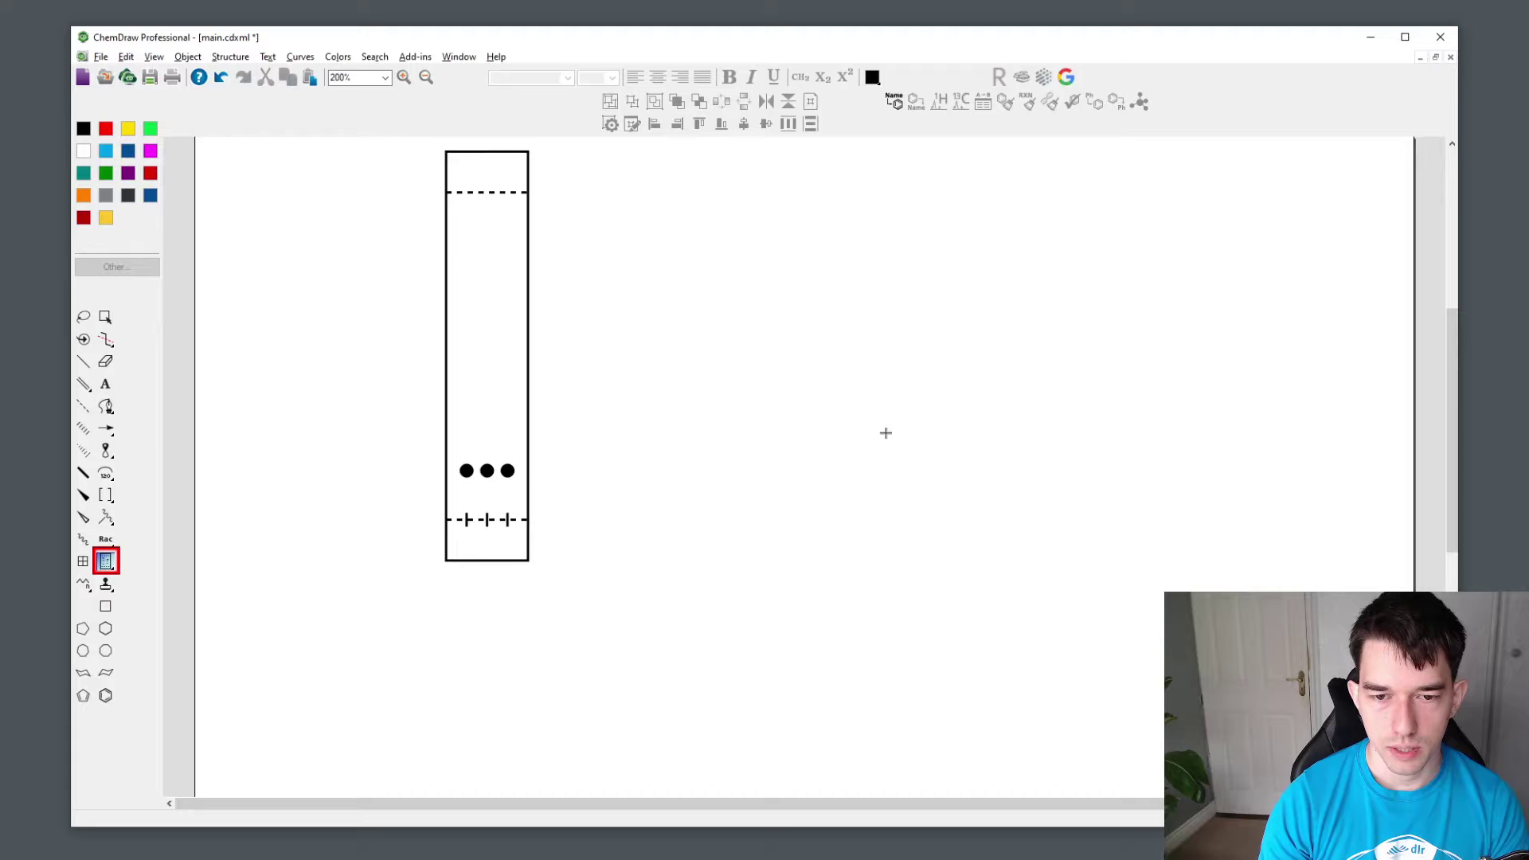
scroll(409, 384, up, 1)
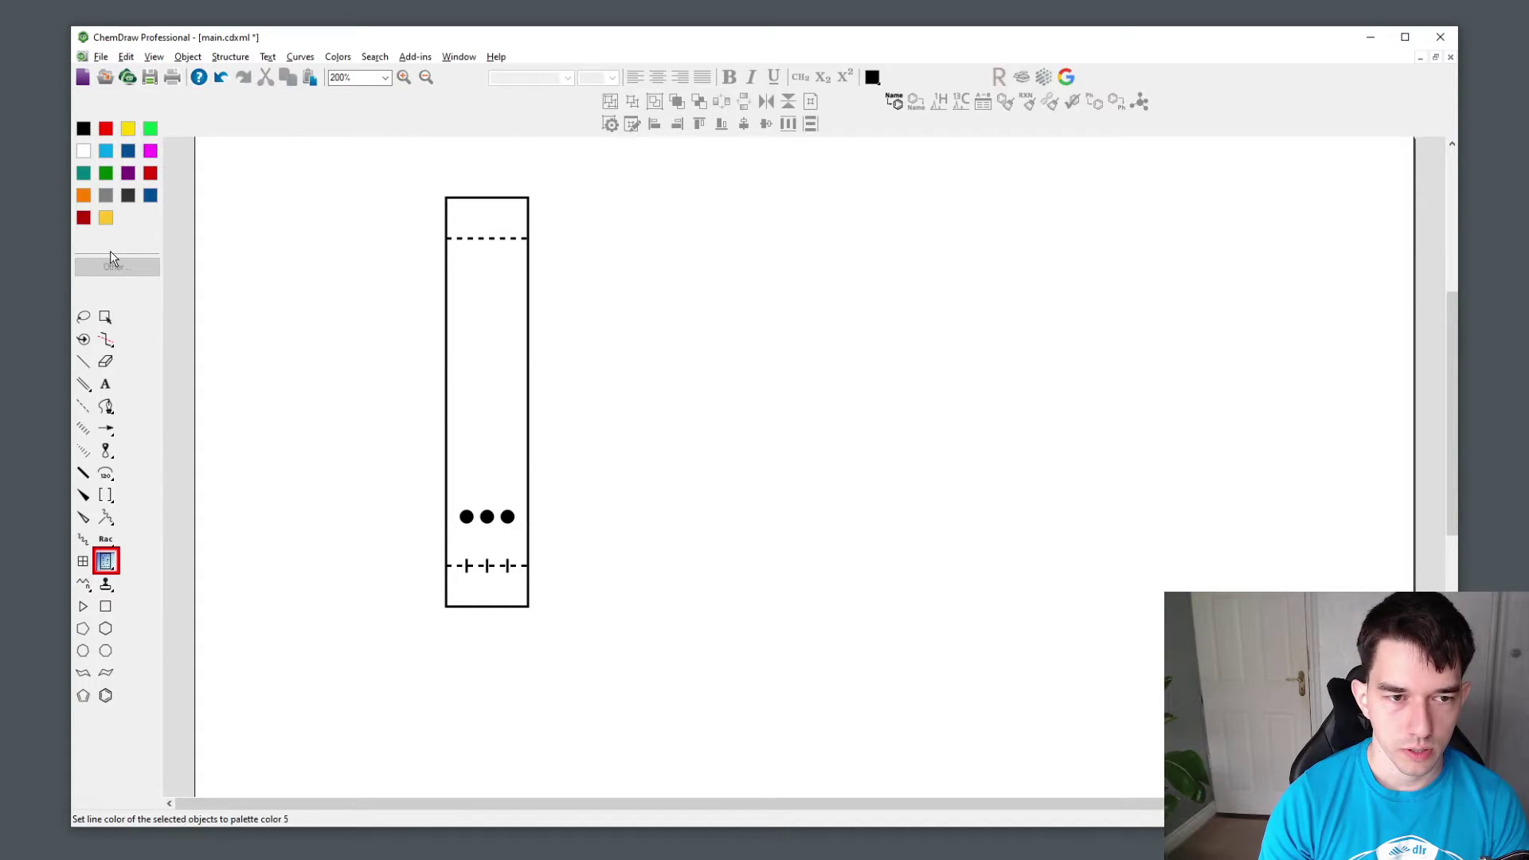
- Make the plate shorter, about three quarters of its height, and wider
click(106, 317)
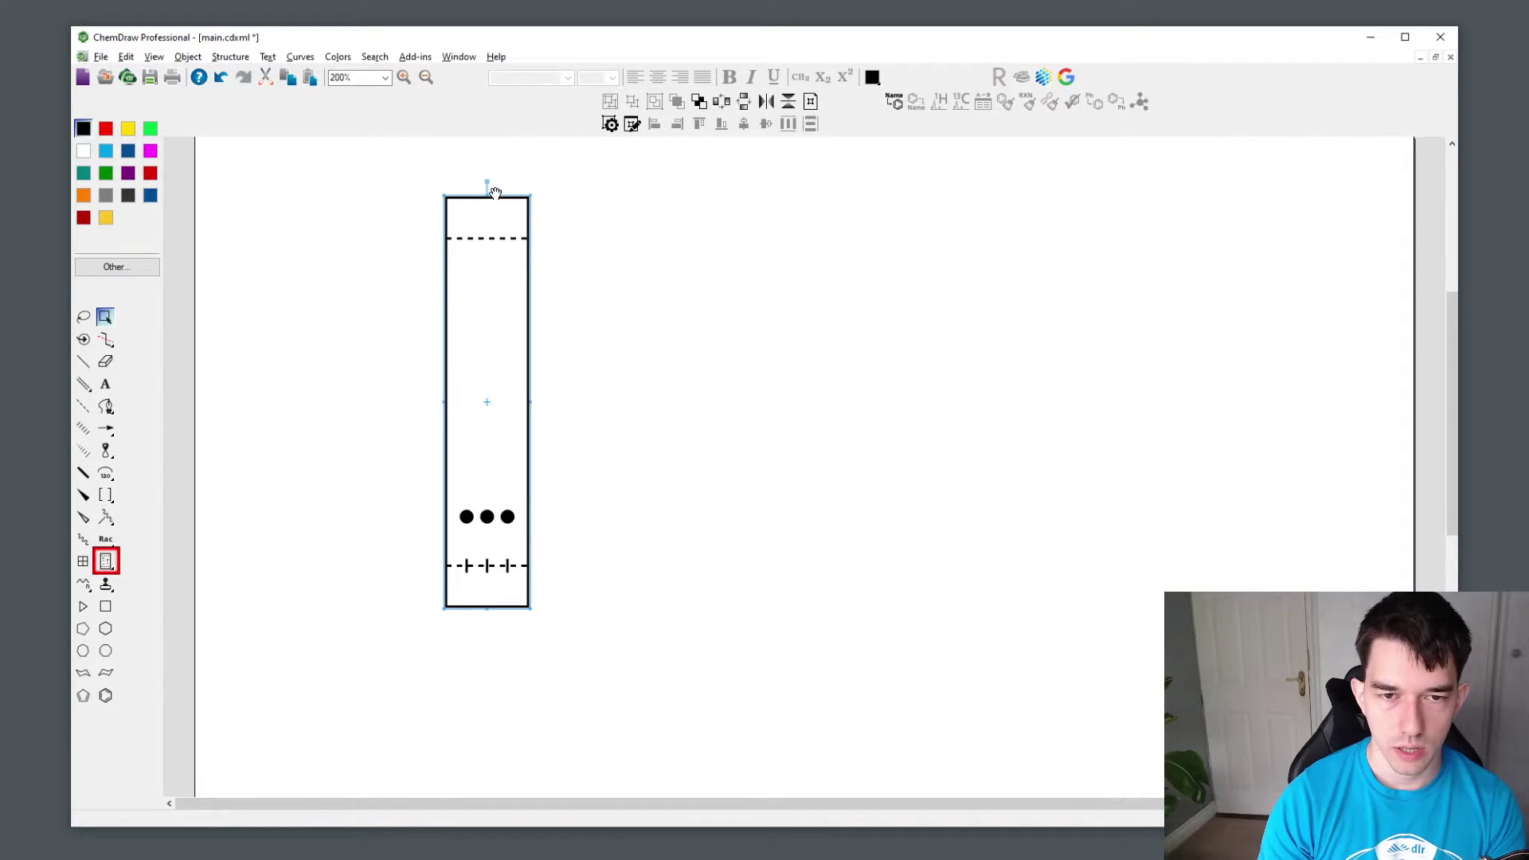
drag(487, 189, 487, 323)
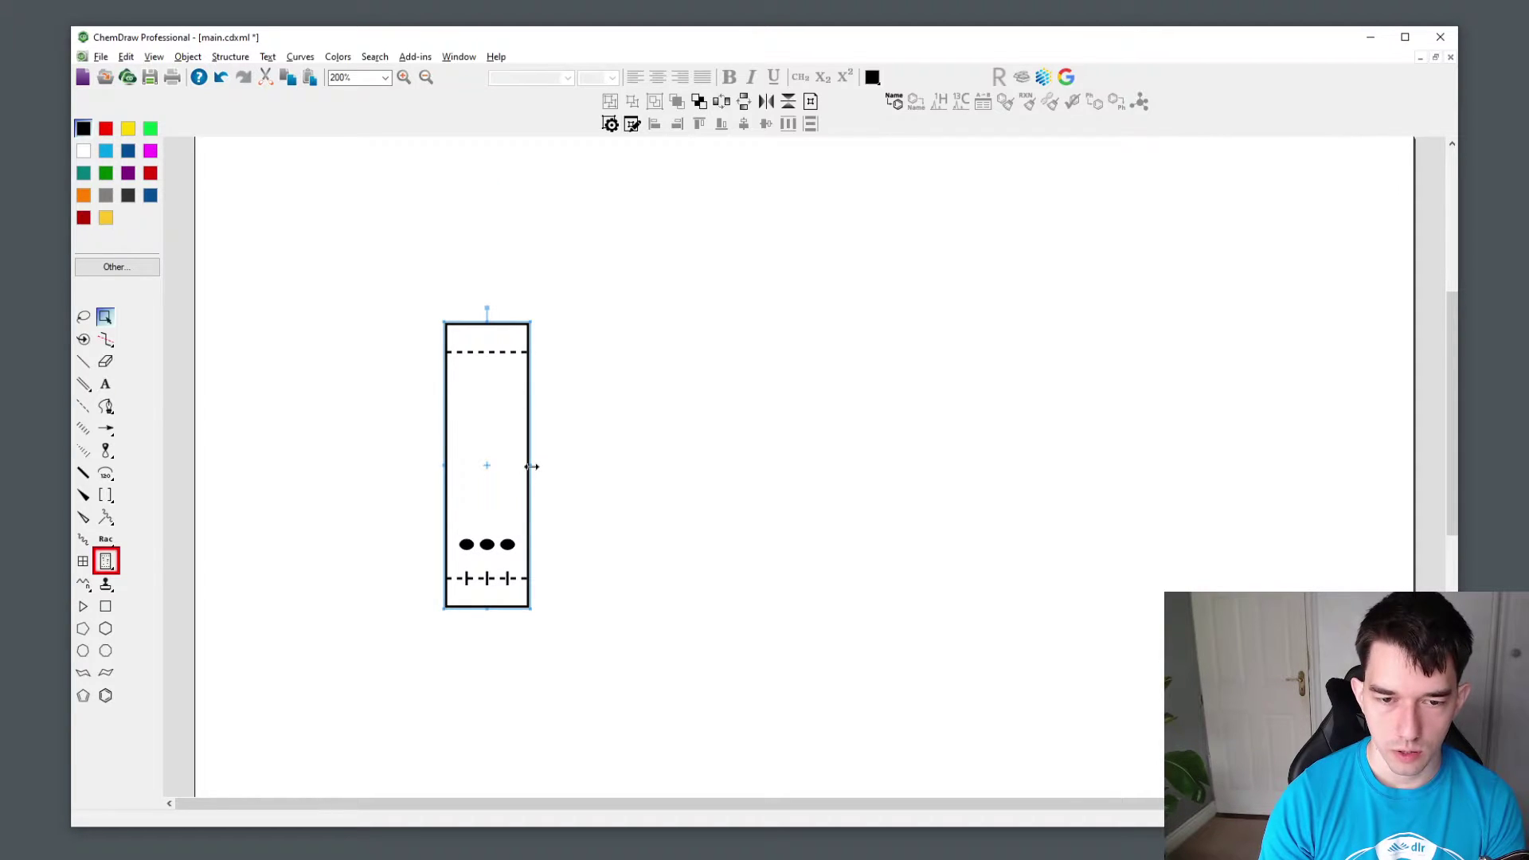
drag(532, 466, 562, 467)
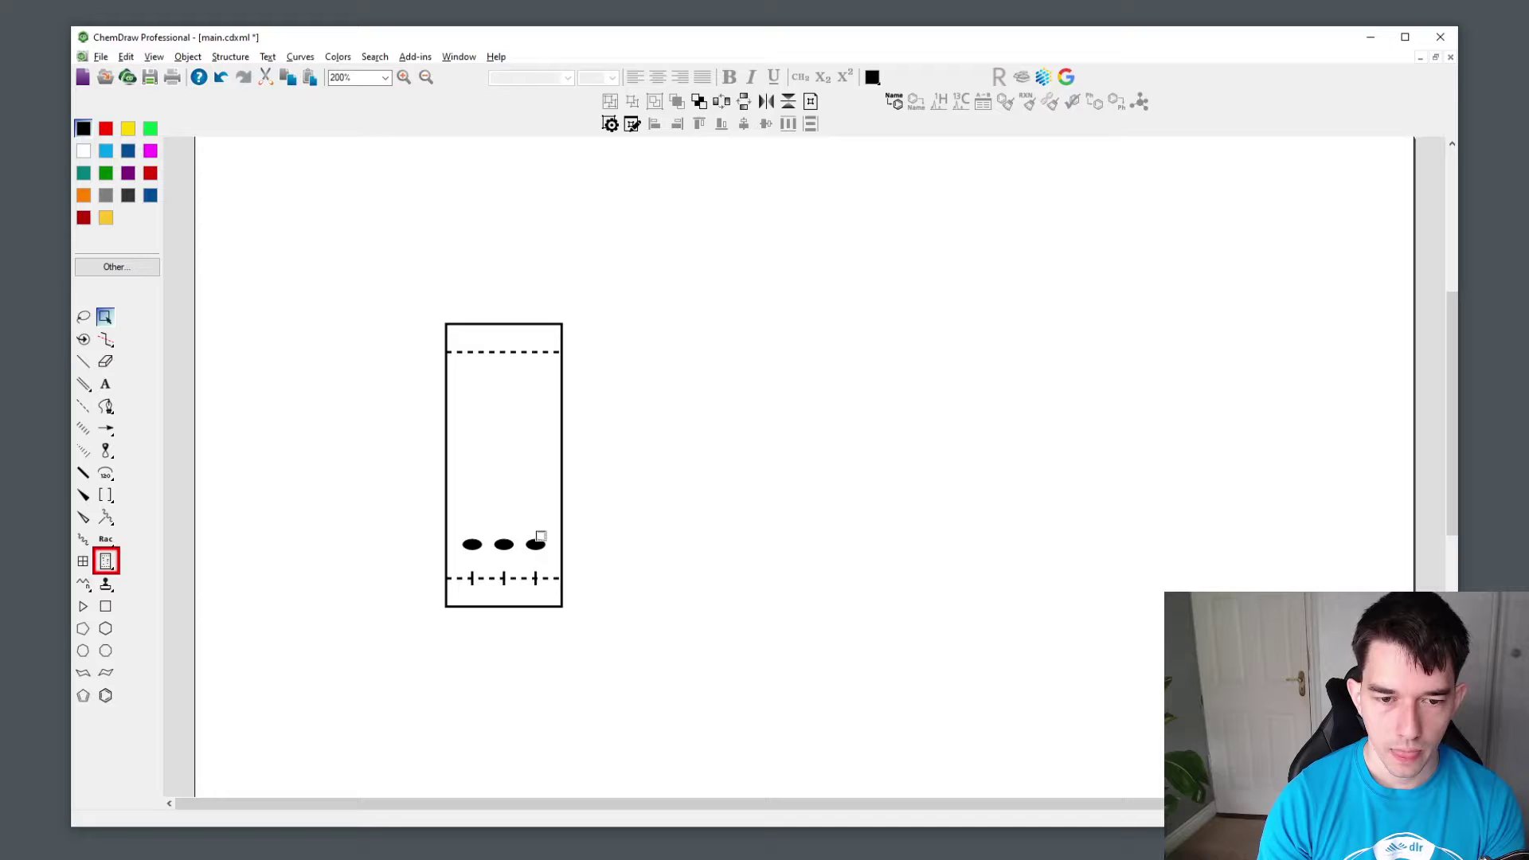
- Delete the plate's spots, leaving an empty plate
click(471, 545)
shift+click(505, 545)
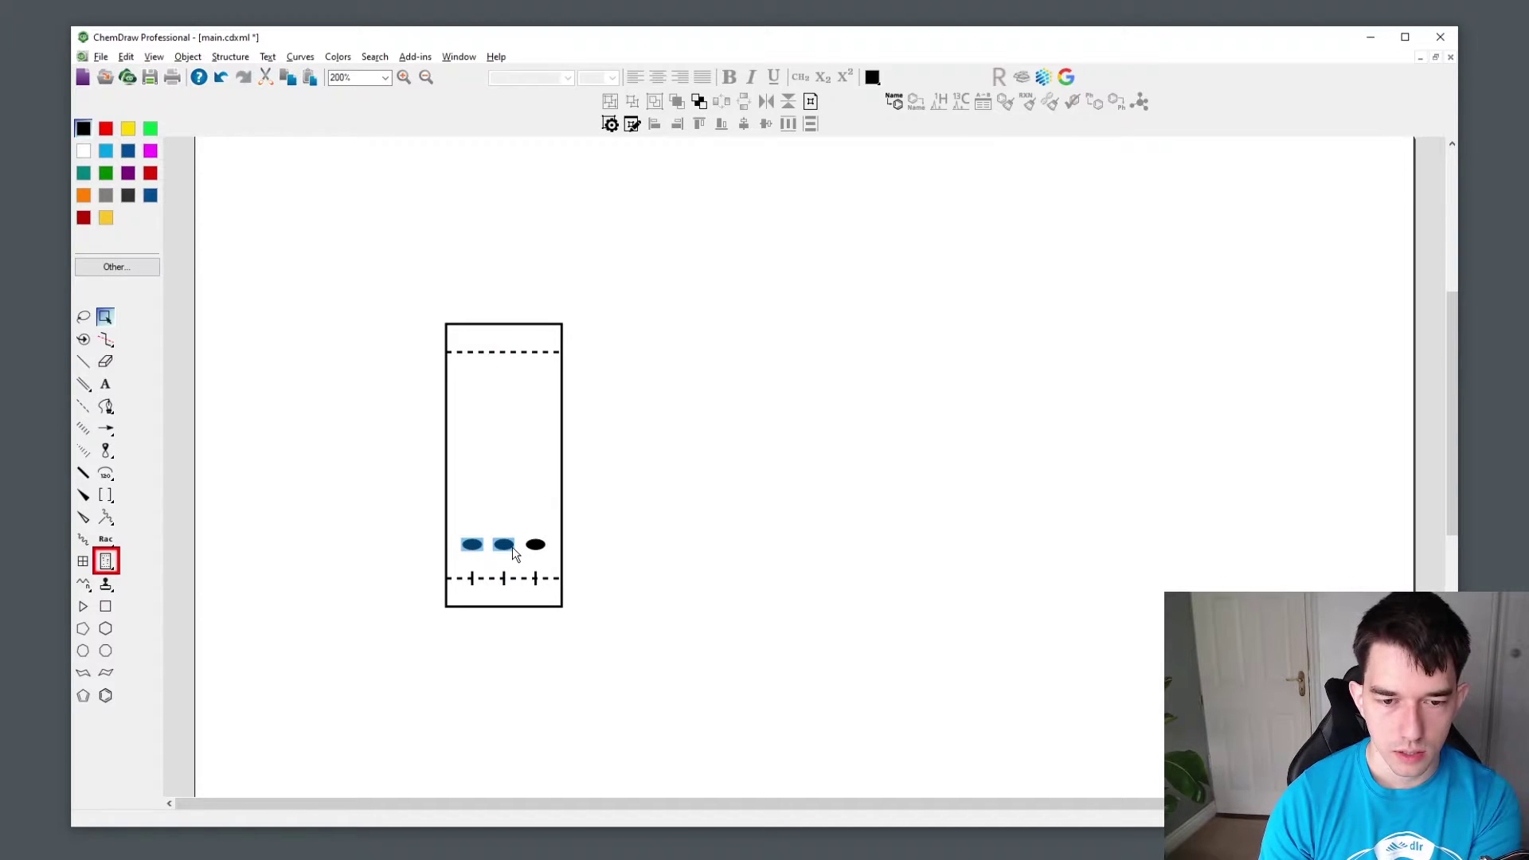
key(Delete)
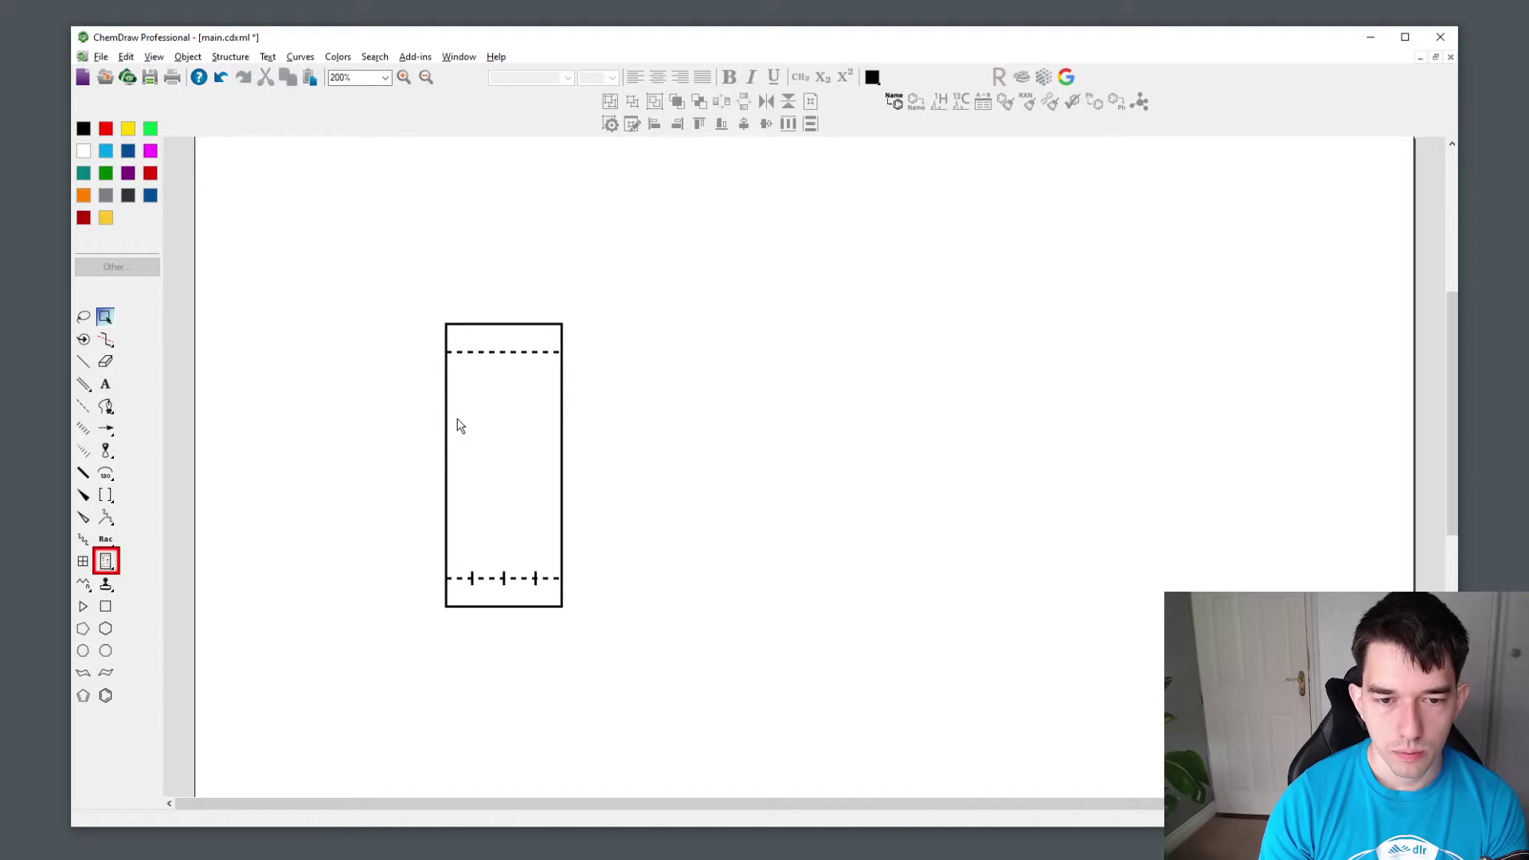
- Delete one lane so the plate has two lanes, then widen it slightly
right_click(507, 420)
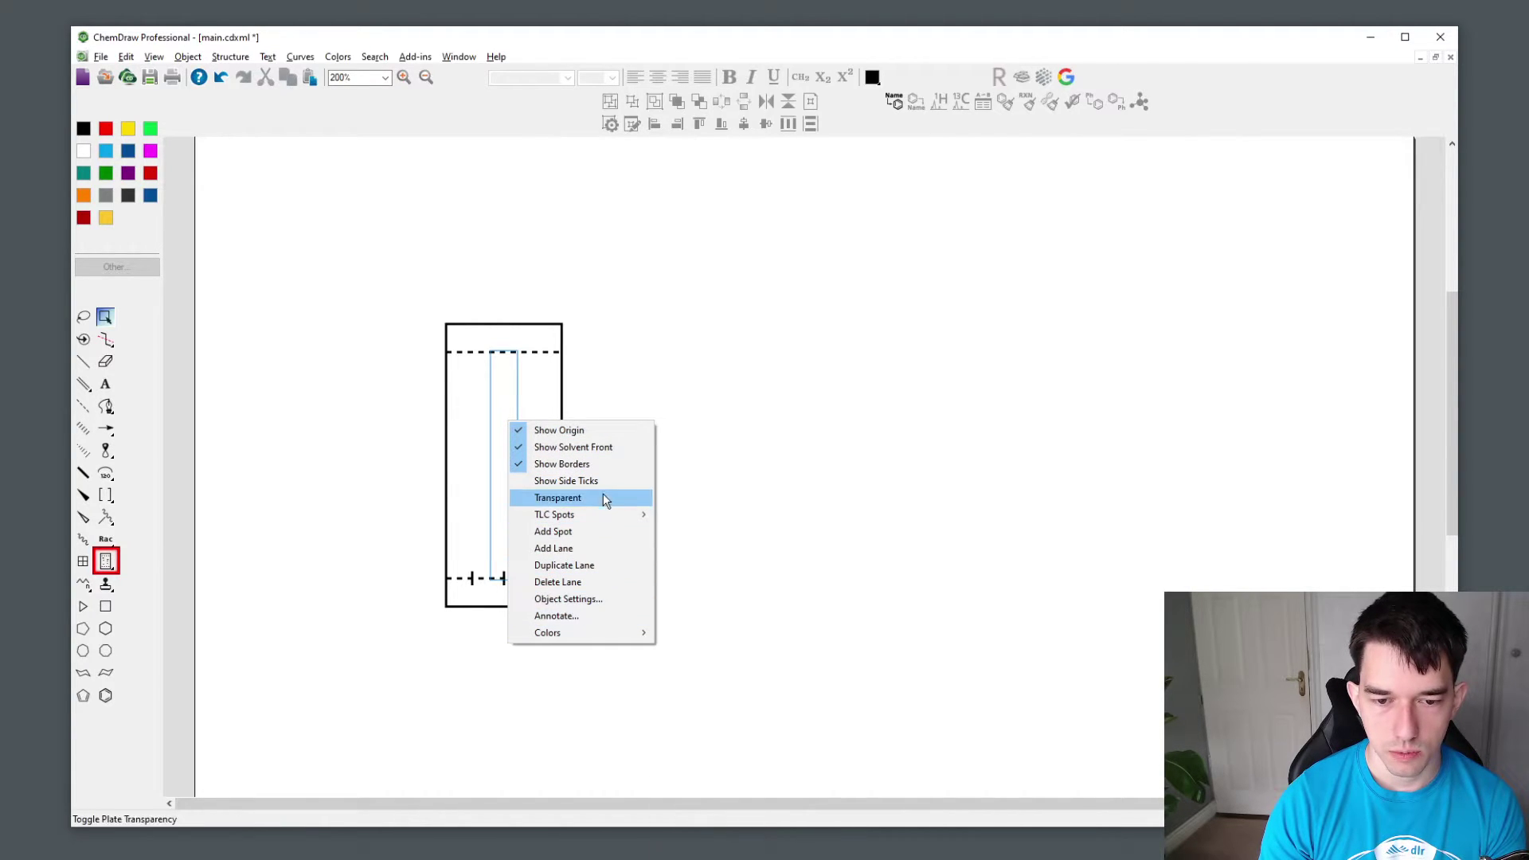
click(580, 576)
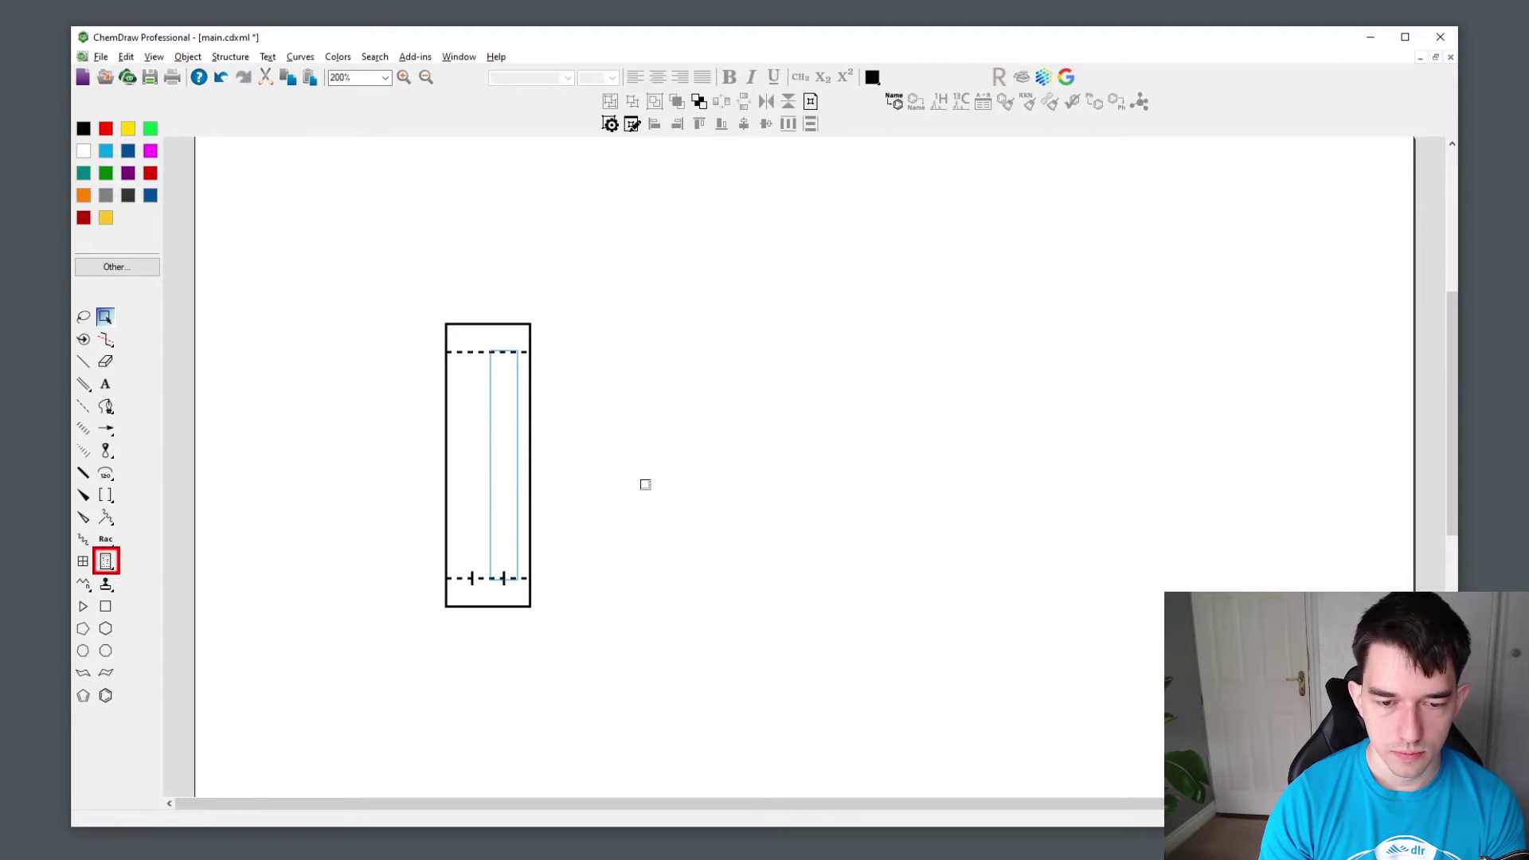
click(446, 347)
drag(529, 464, 557, 466)
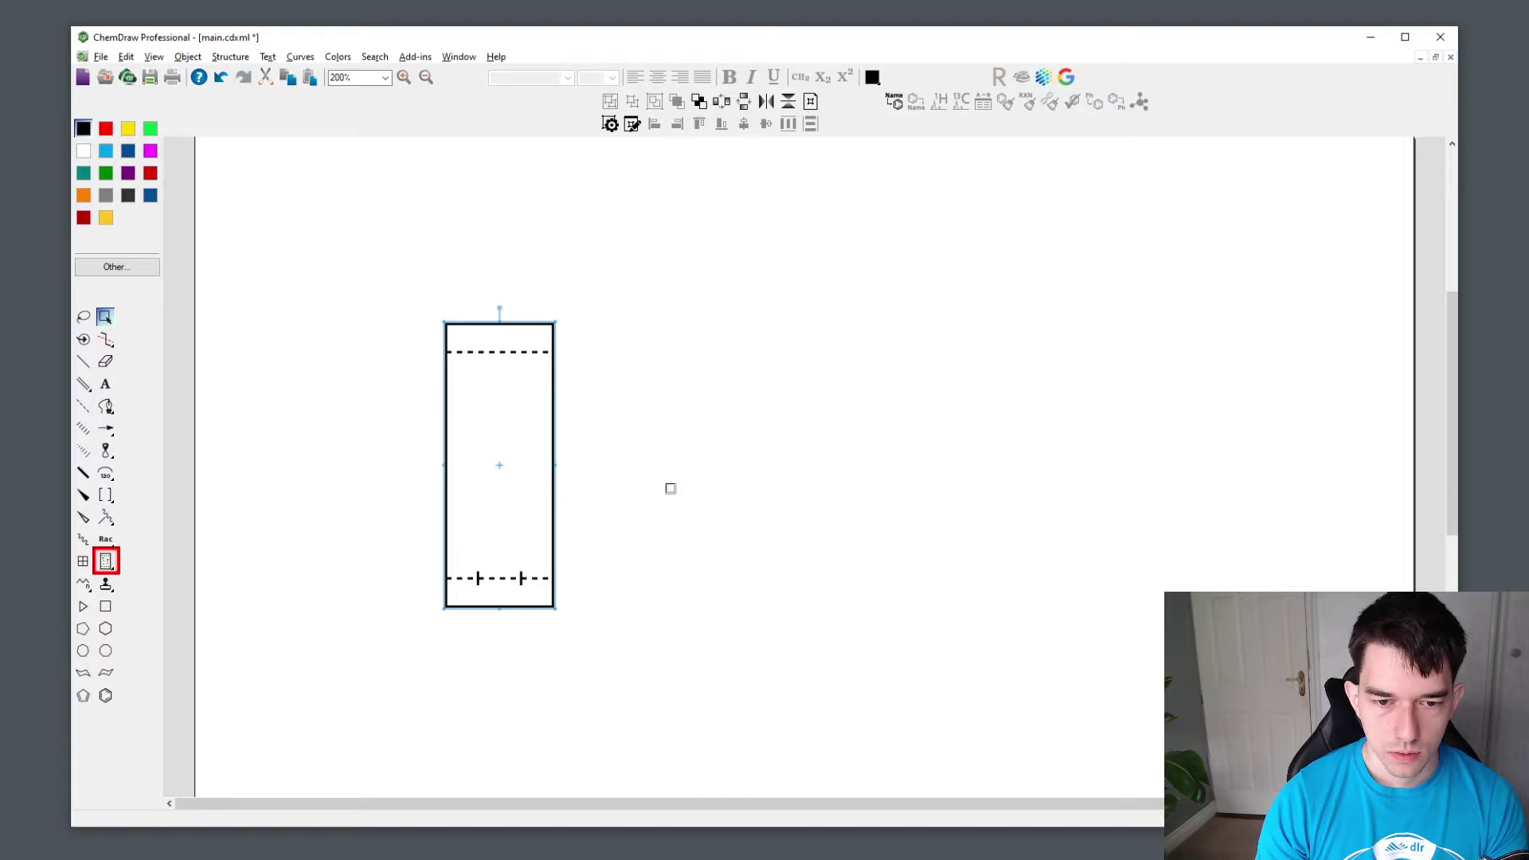
click(670, 488)
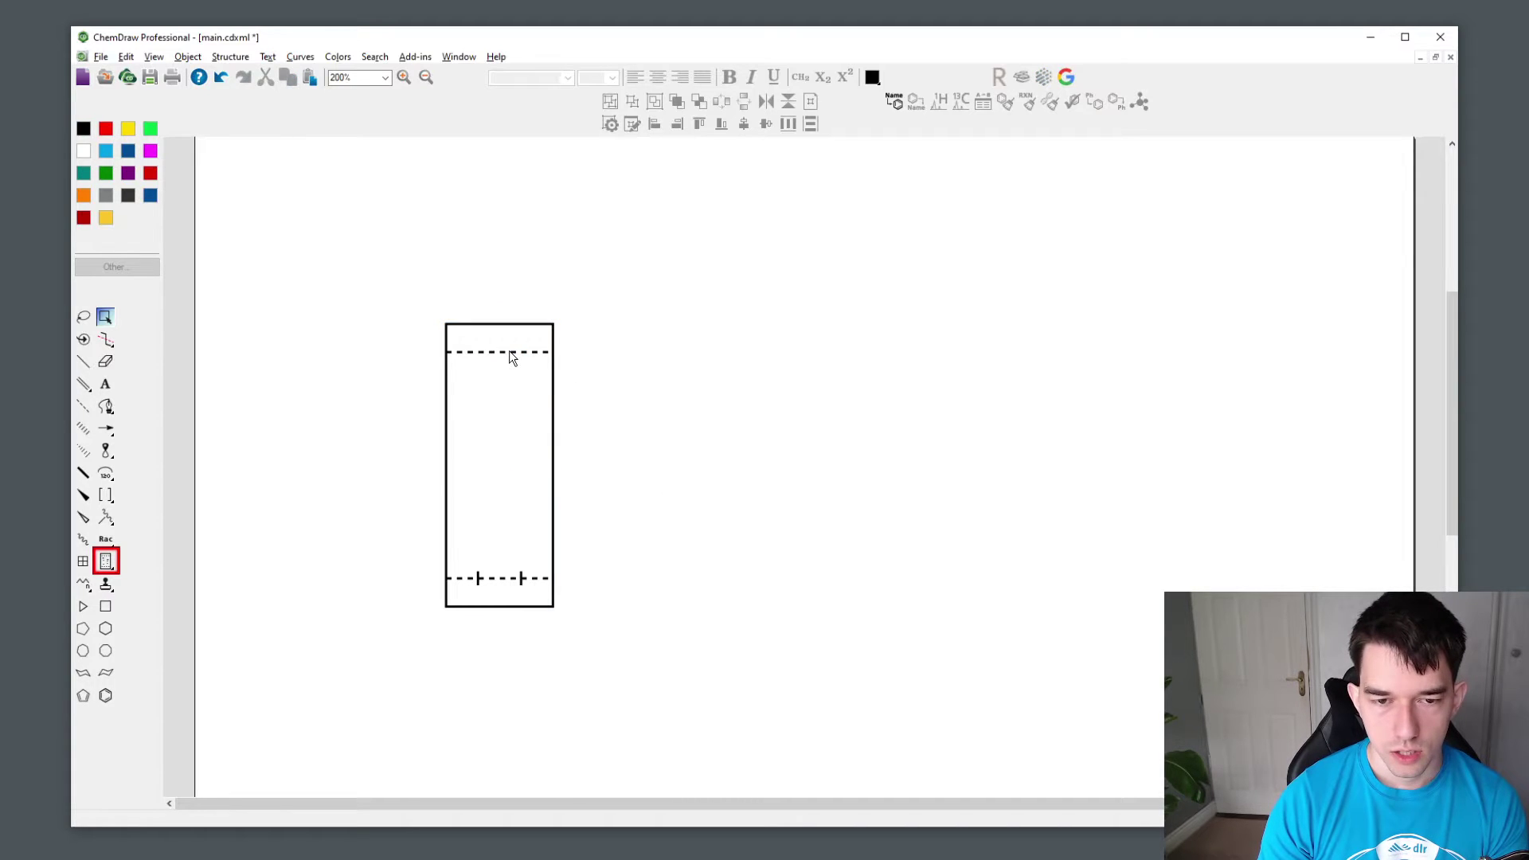
- Lower the solvent-front line and raise the origin line slightly
mouse_move(511, 357)
mouse_down()
mouse_move(513, 371)
mouse_move(513, 358)
mouse_up()
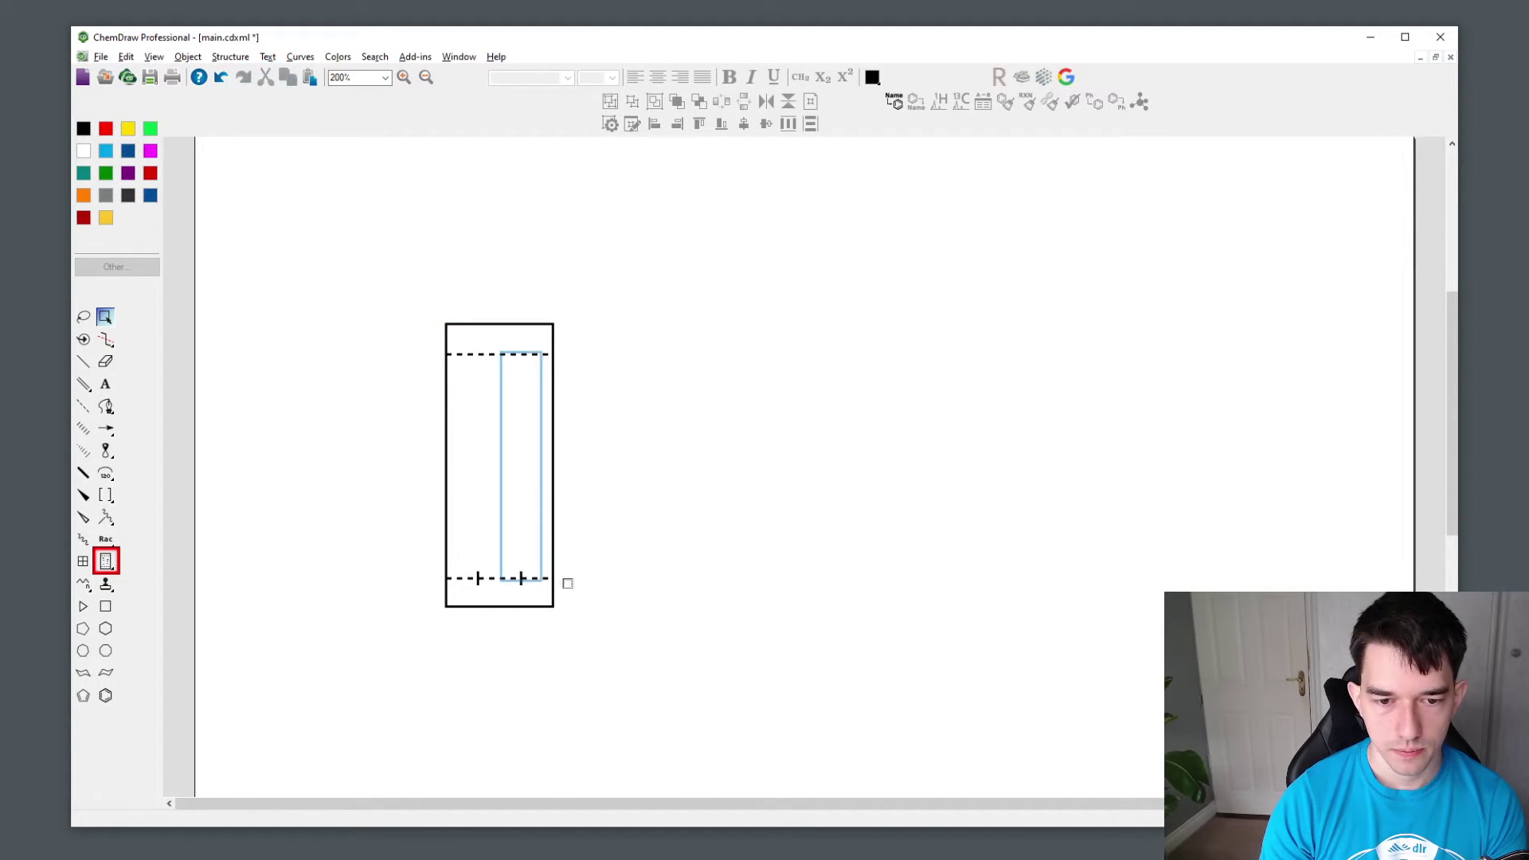
drag(506, 579, 506, 573)
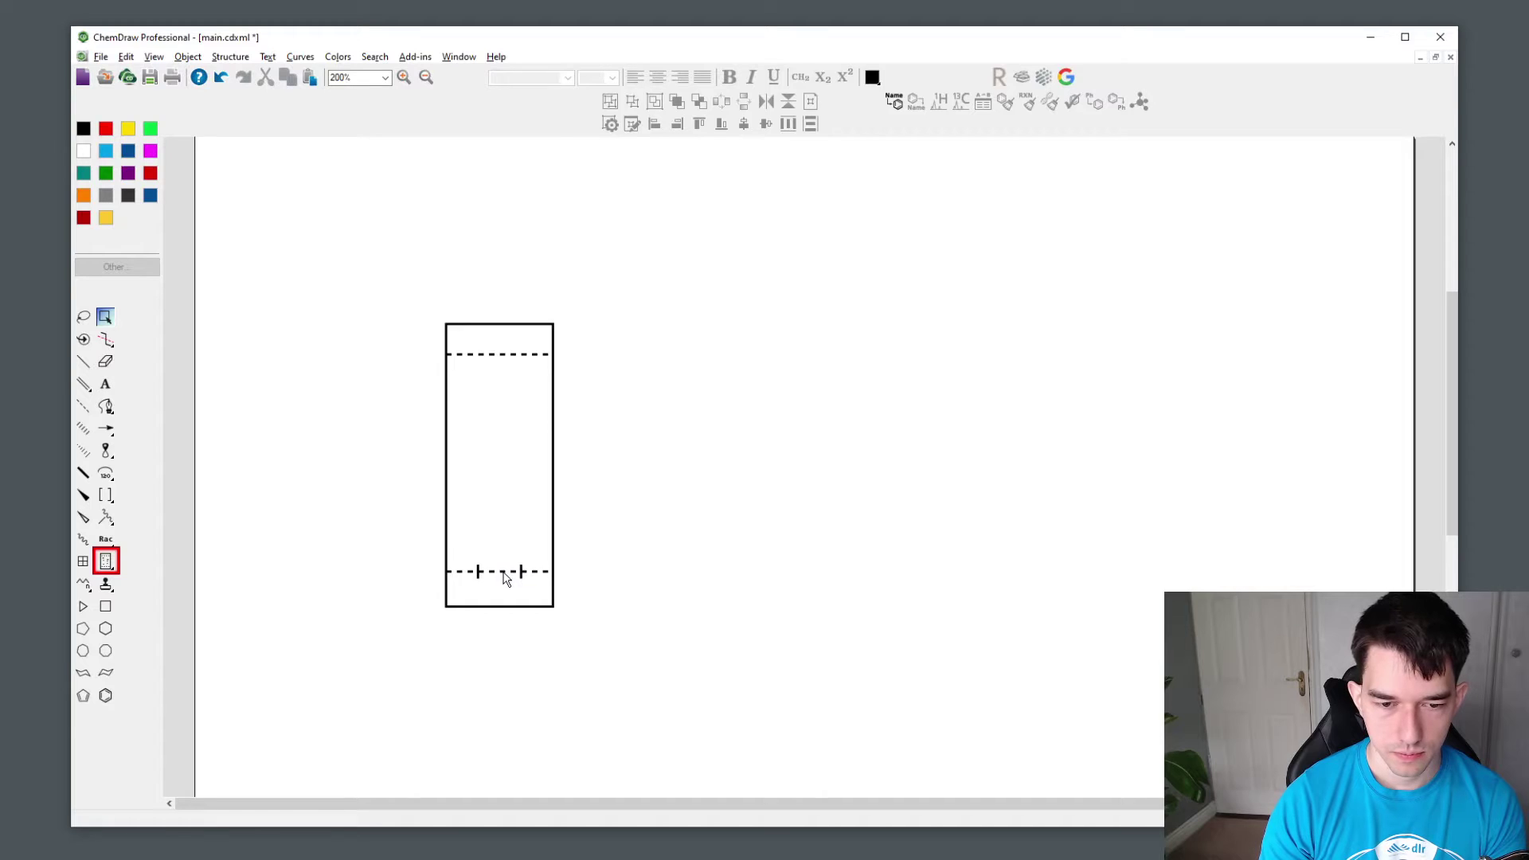
drag(512, 359, 510, 372)
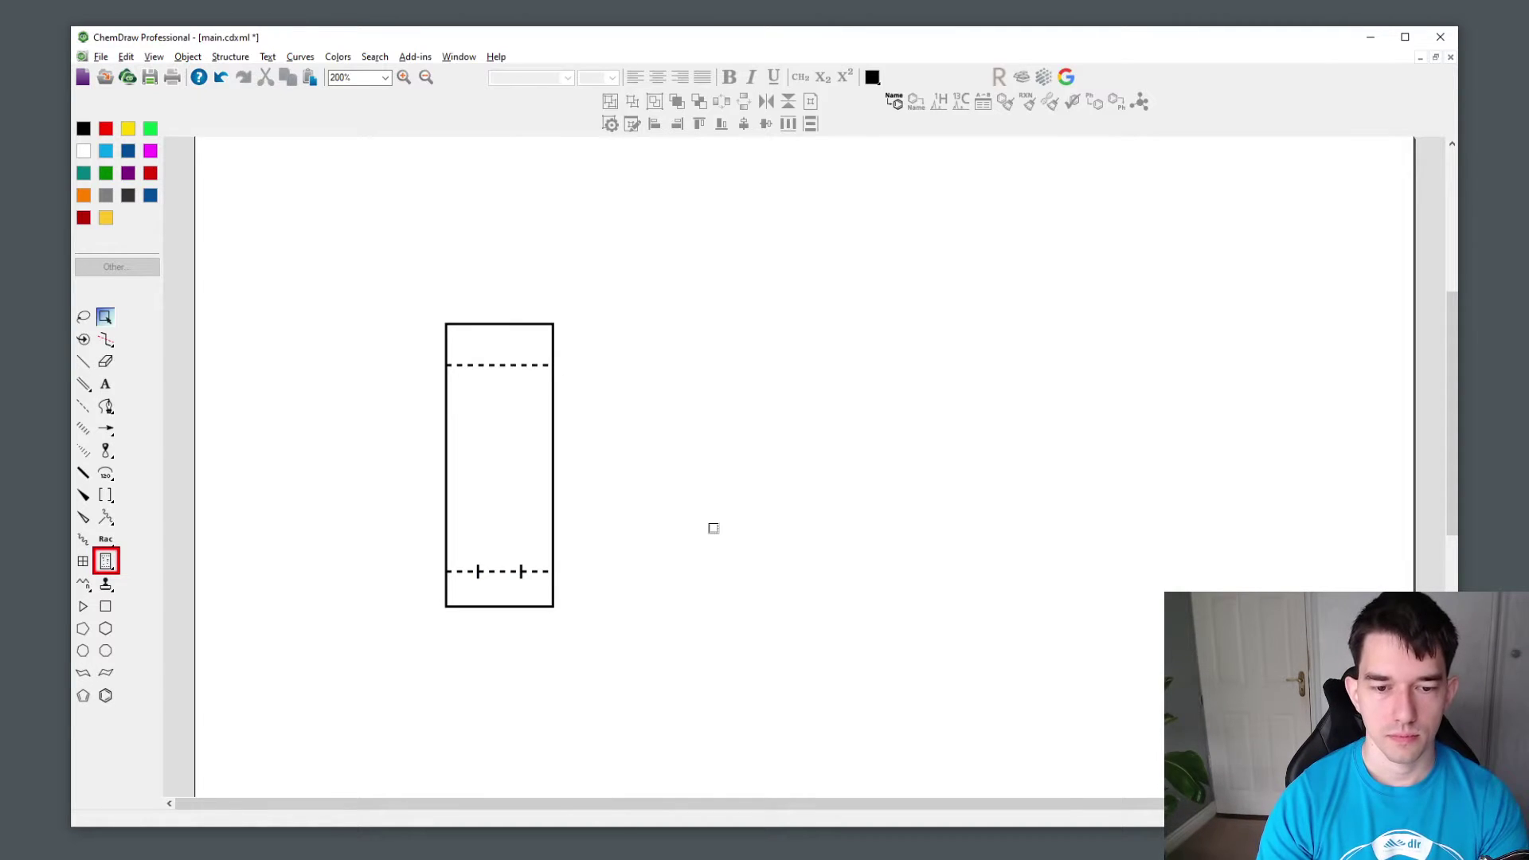
- Add one spot to each lane and move the second-lane spot down to about Rf 0.35
right_click(476, 430)
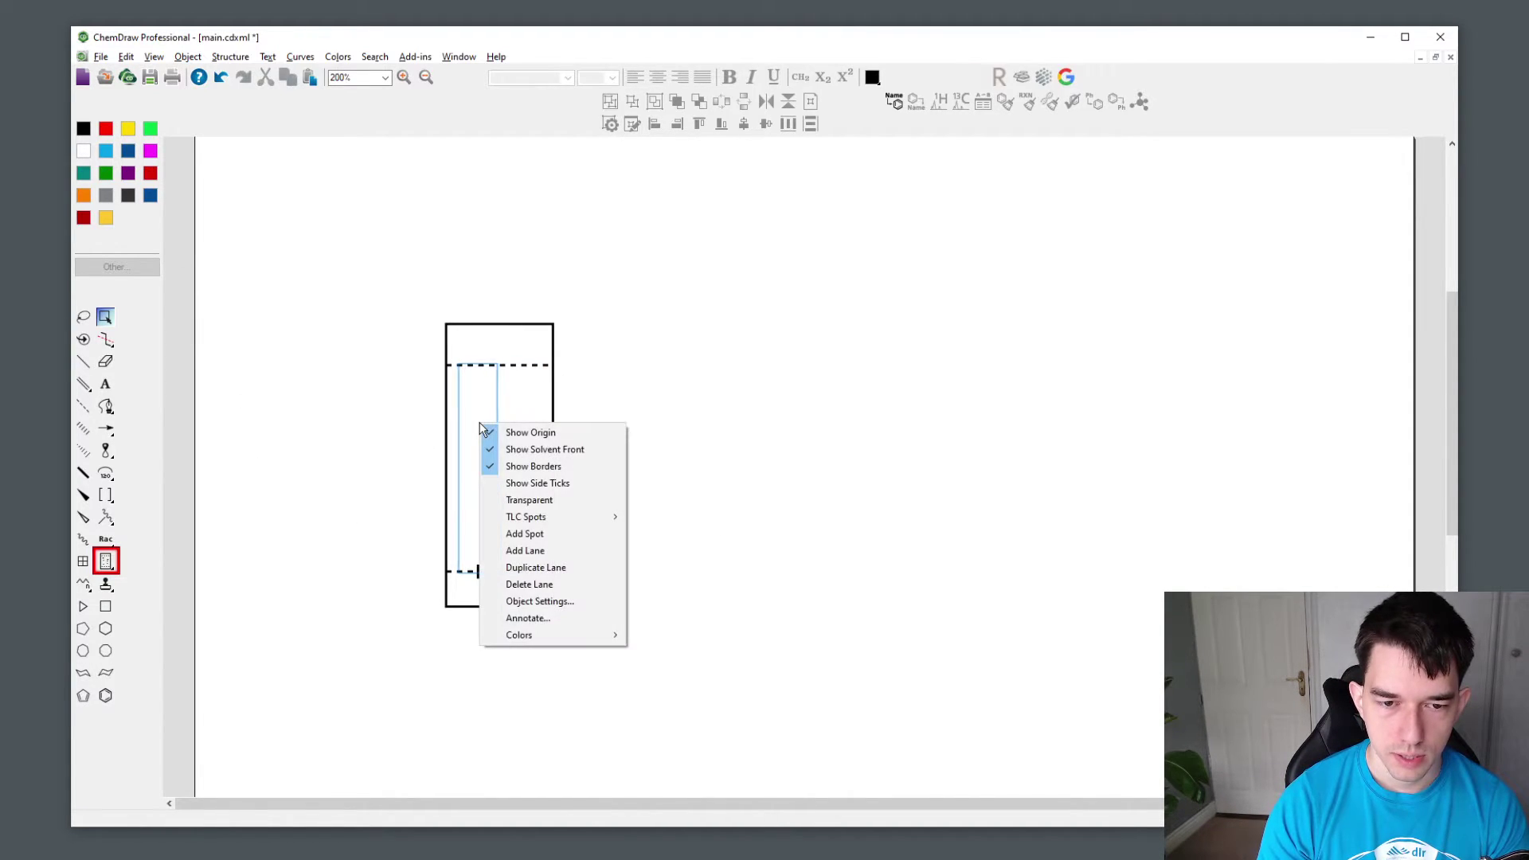
click(524, 533)
right_click(526, 489)
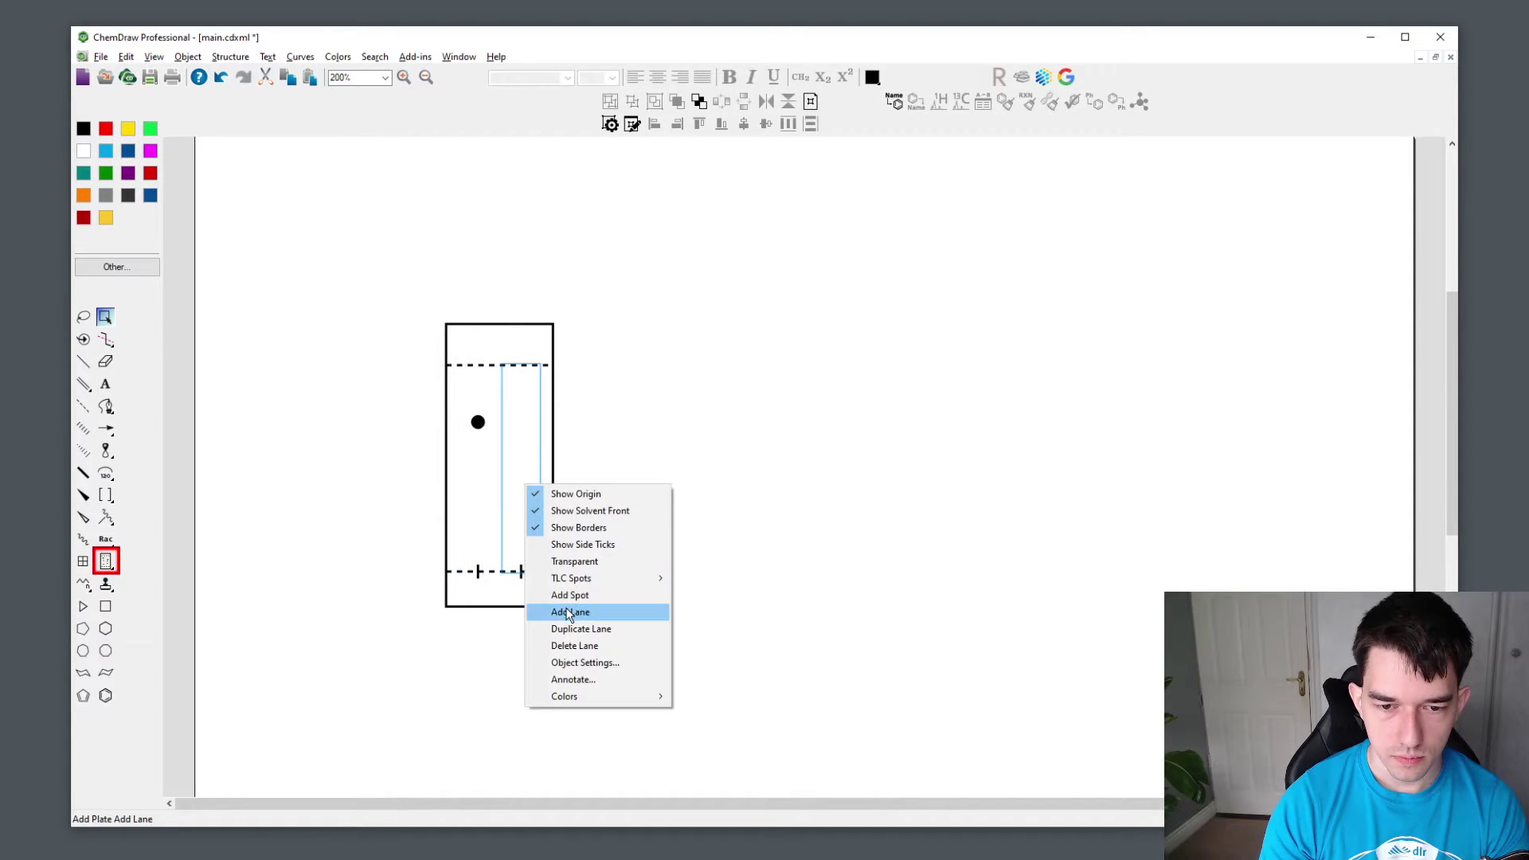
click(570, 596)
mouse_move(520, 481)
mouse_down()
mouse_move(524, 525)
mouse_move(522, 487)
mouse_move(523, 514)
mouse_move(523, 499)
mouse_up()
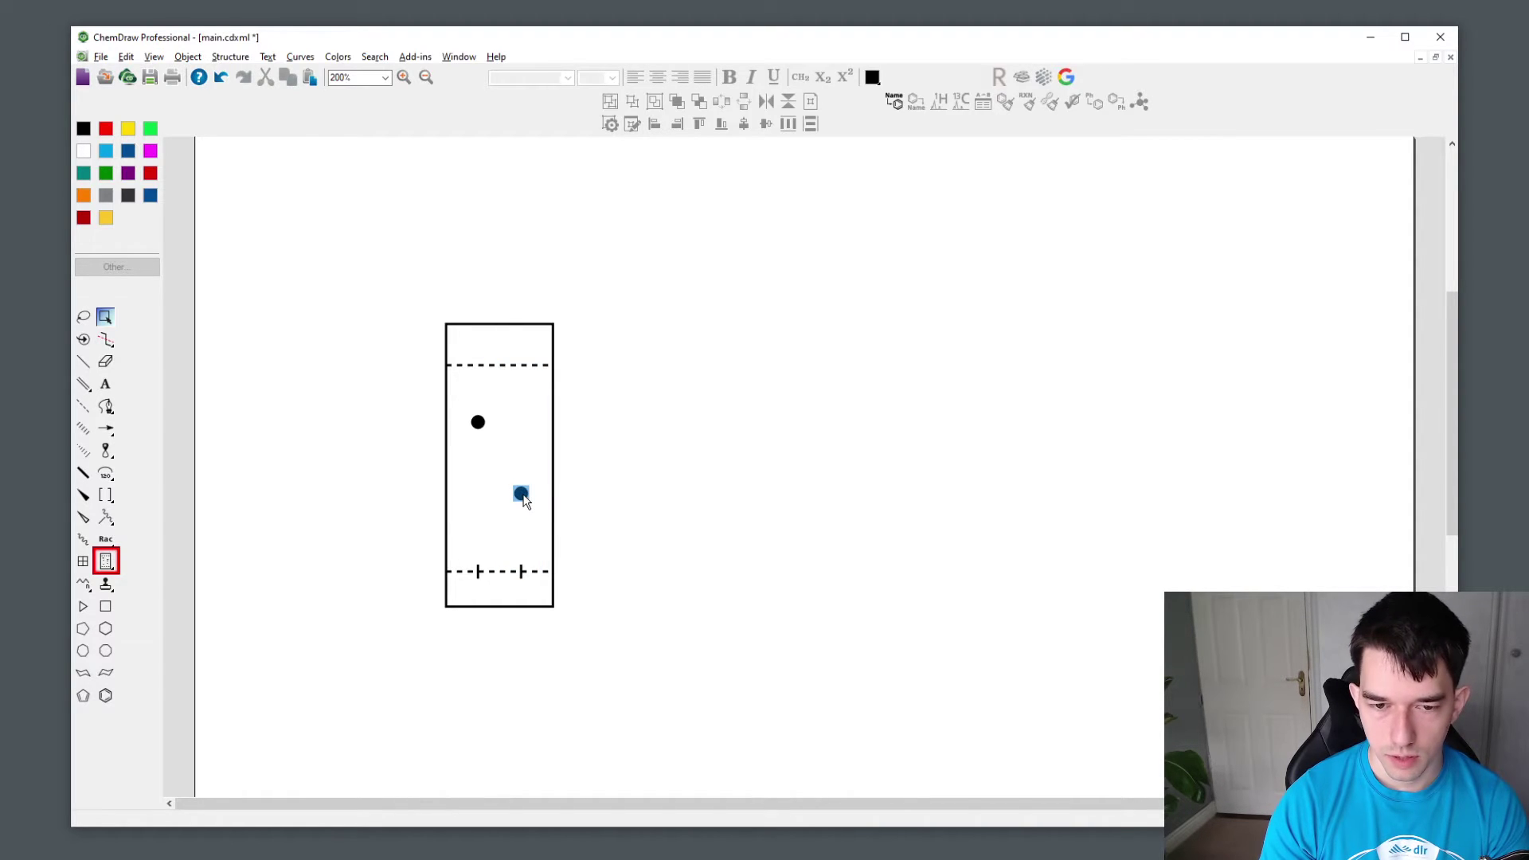
- Show the lower spot's Rf label on the plate's right and adjust the spot's position
right_click(523, 498)
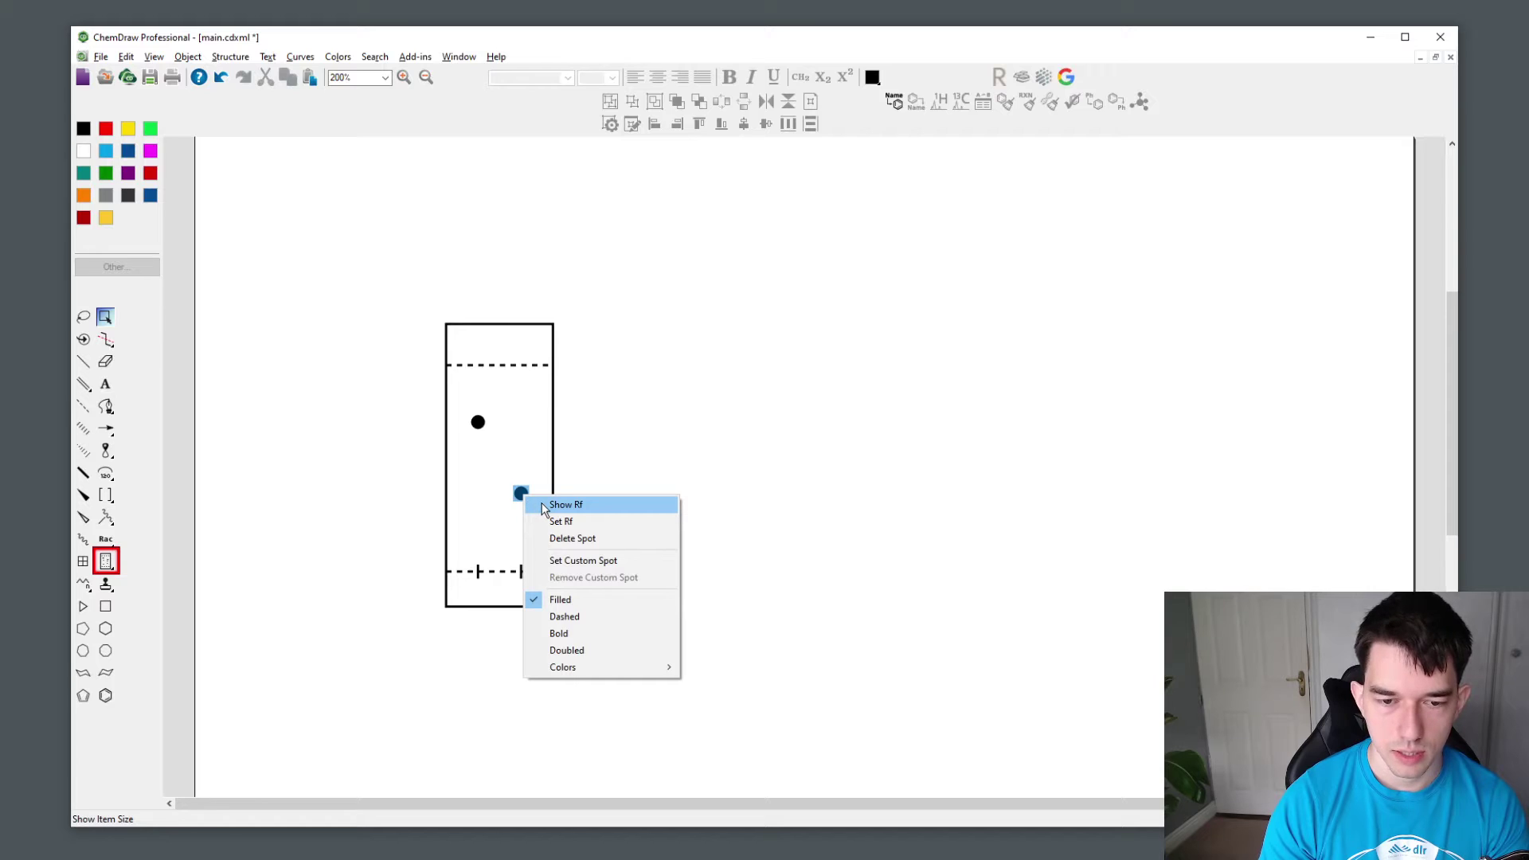
click(544, 506)
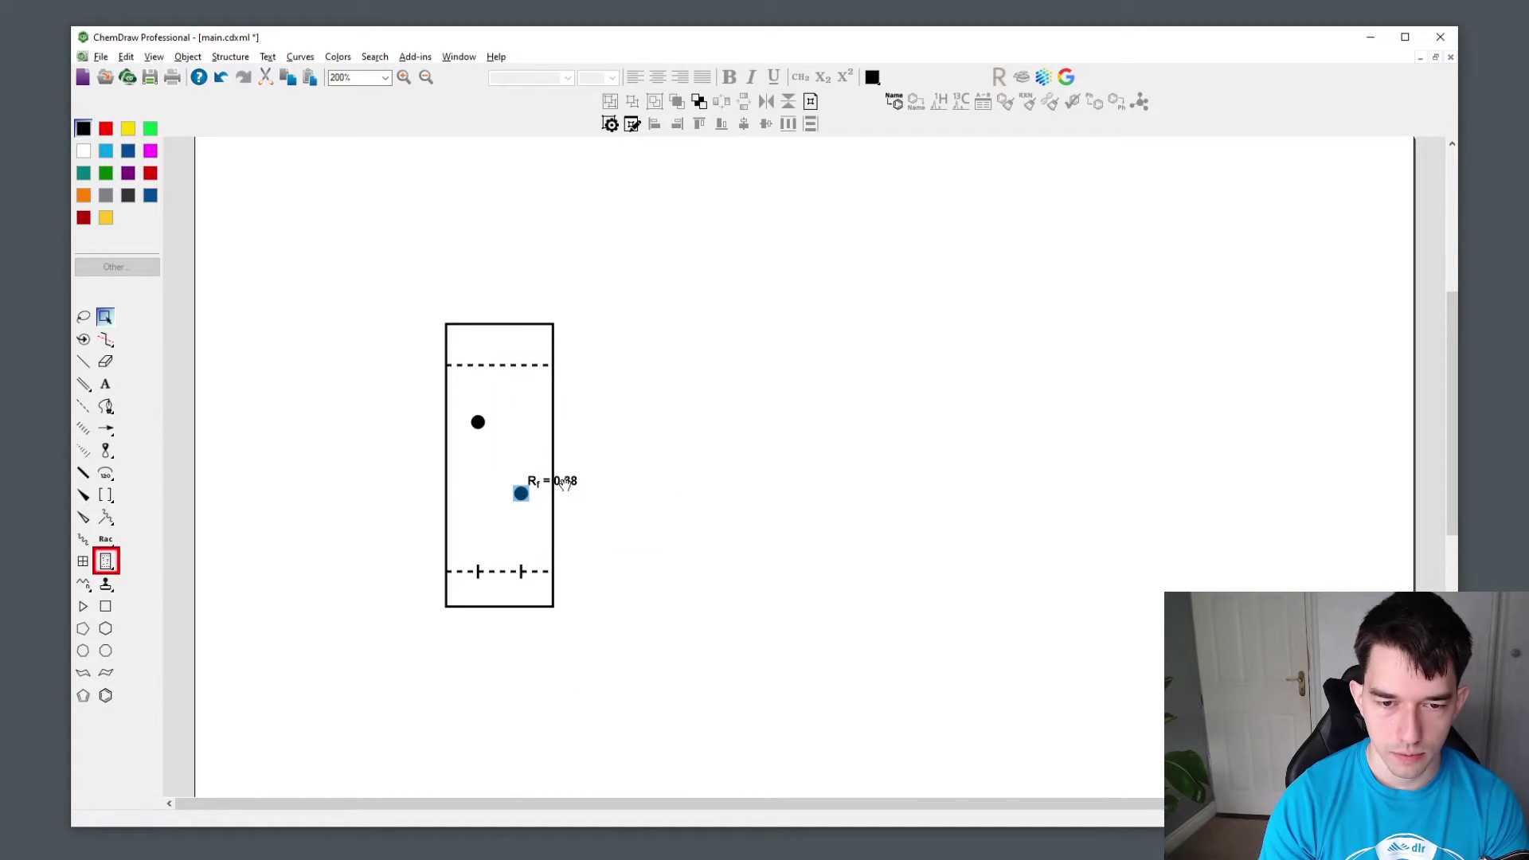
drag(573, 487, 610, 500)
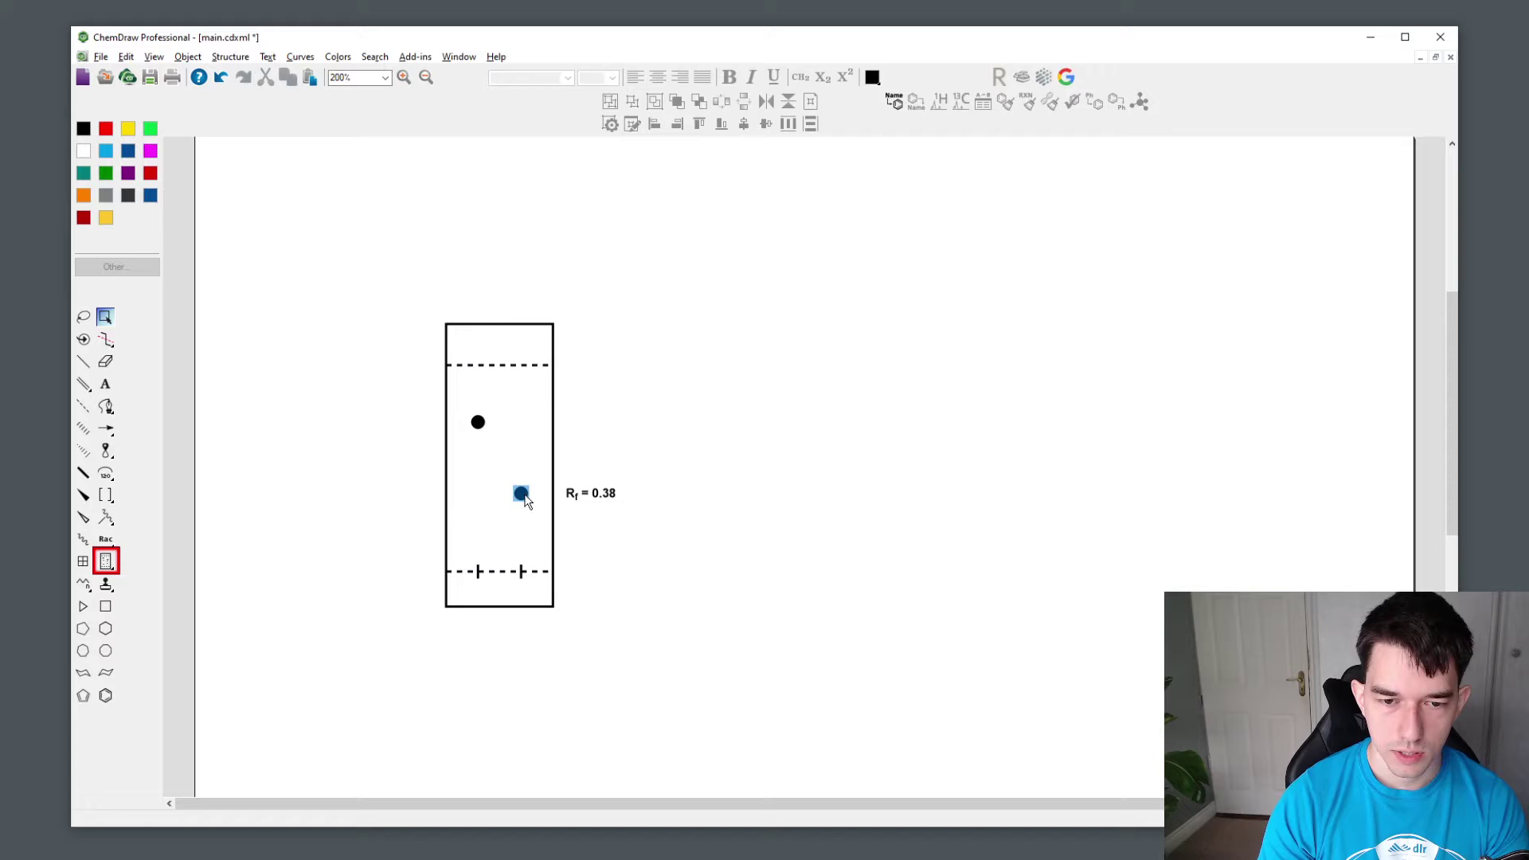
mouse_move(525, 497)
mouse_down()
mouse_move(525, 446)
mouse_move(518, 573)
mouse_move(520, 500)
mouse_up()
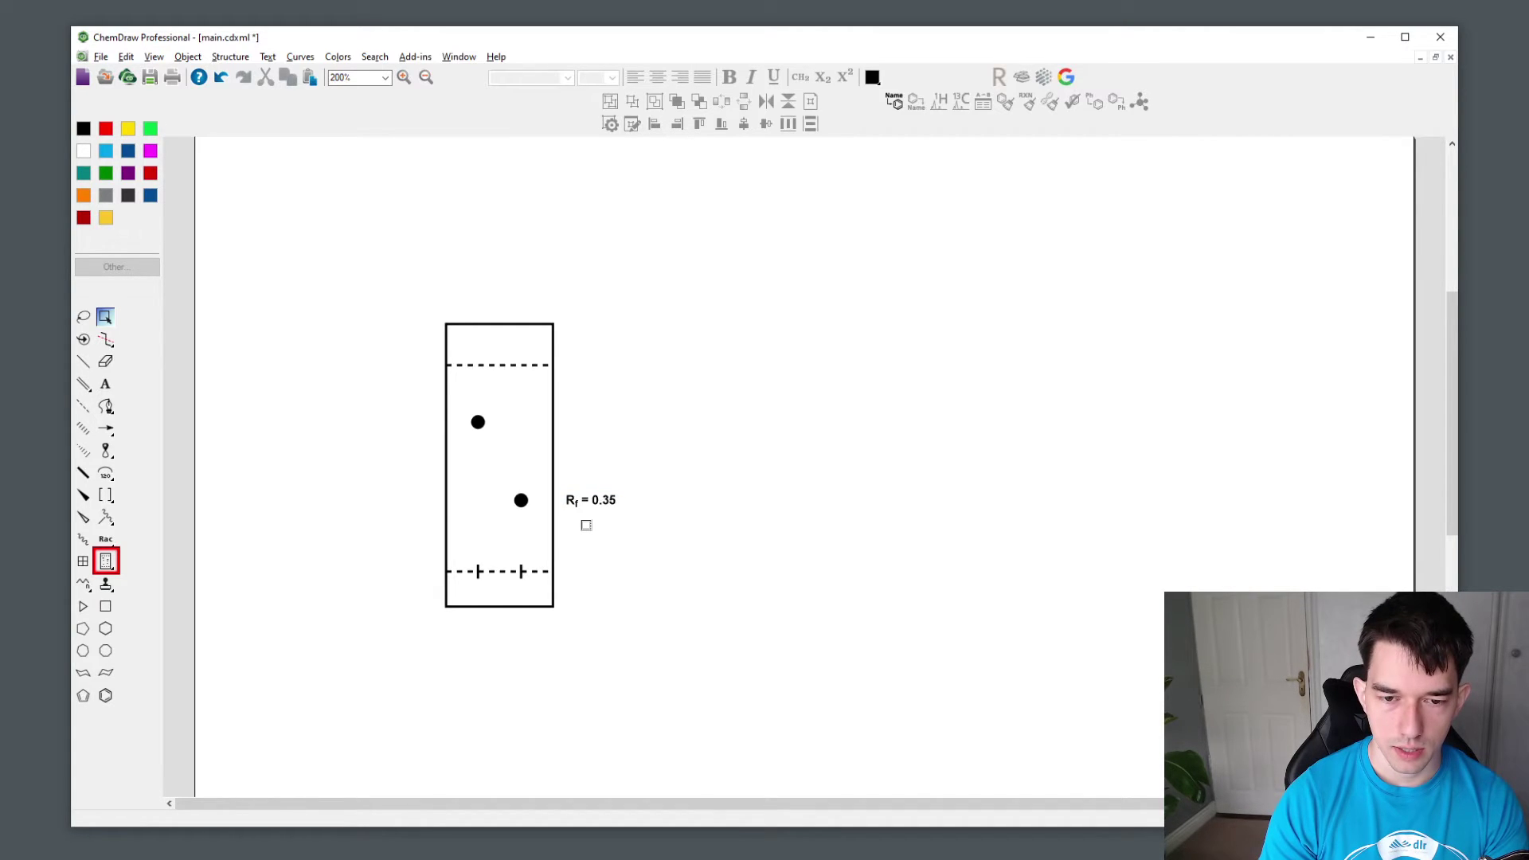
drag(521, 500, 522, 496)
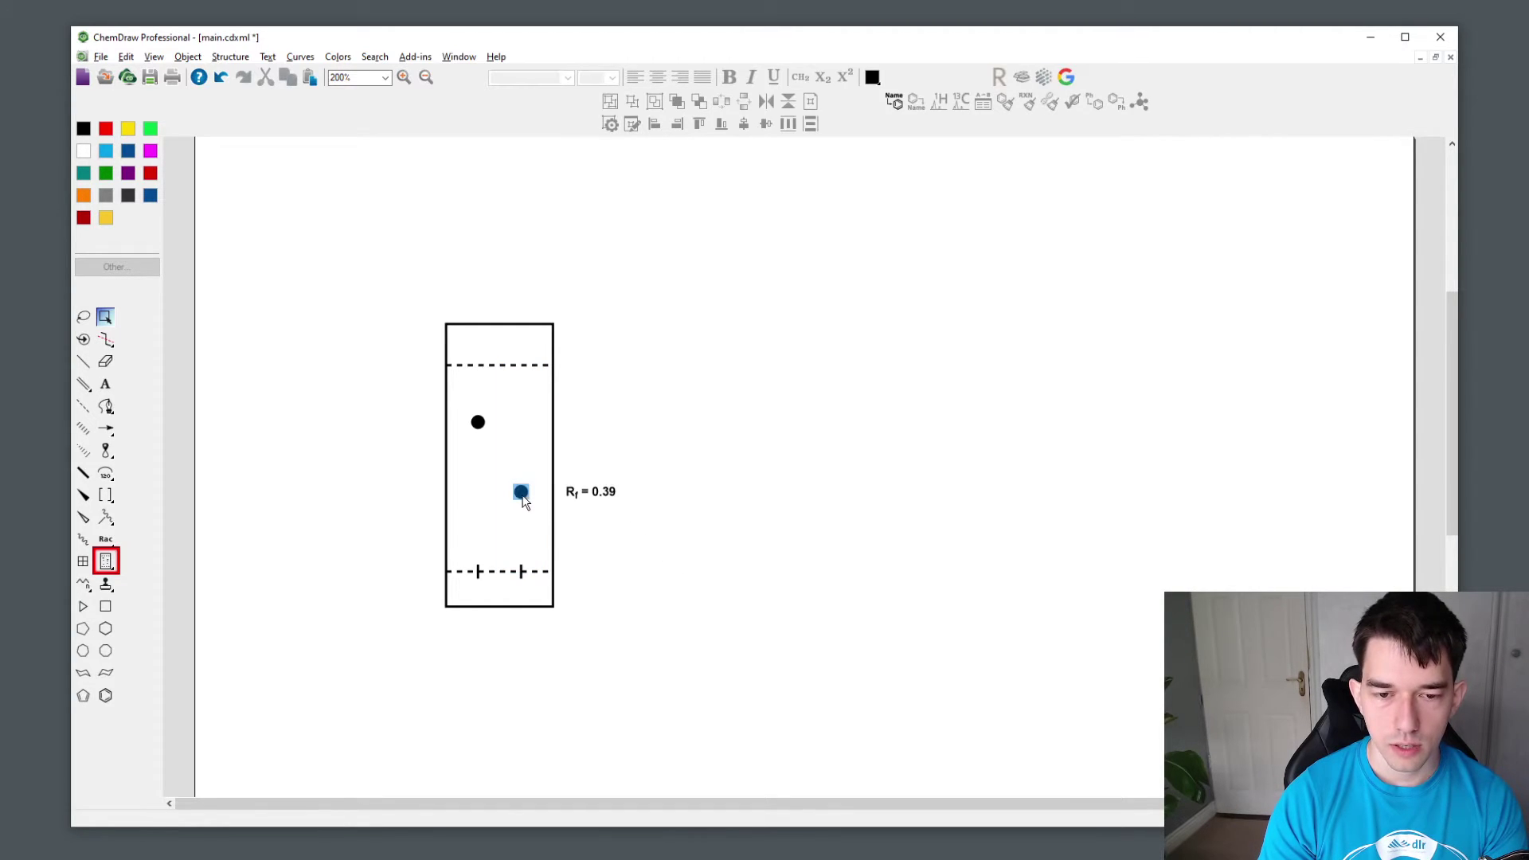
- Show the upper spot's Rf = 0.72 label on the left and fine-tune the lower spot to Rf 0.35
right_click(477, 433)
click(529, 430)
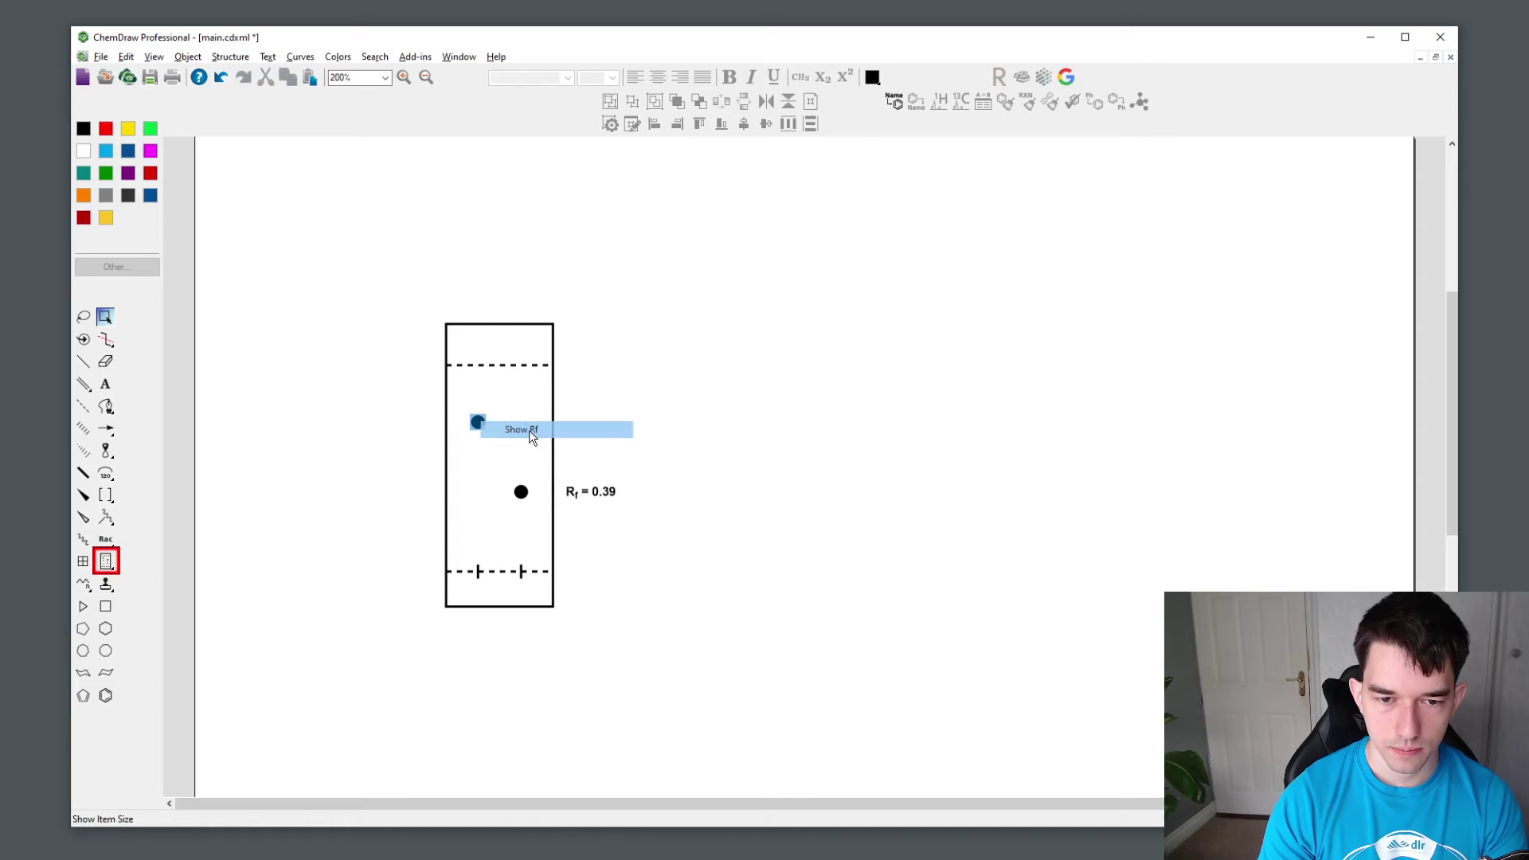
drag(526, 416, 419, 426)
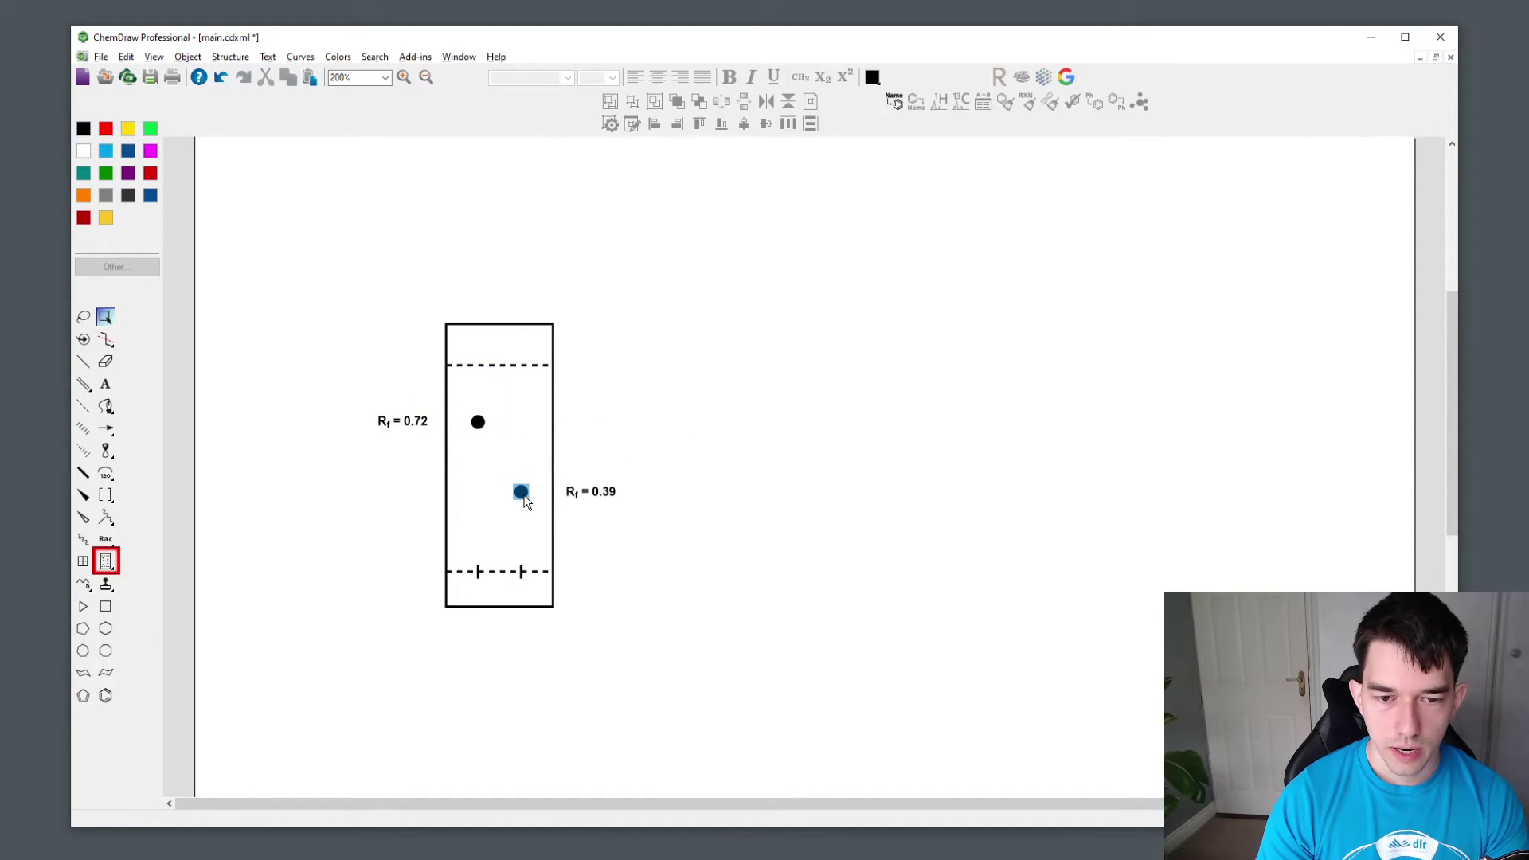
drag(521, 492, 522, 503)
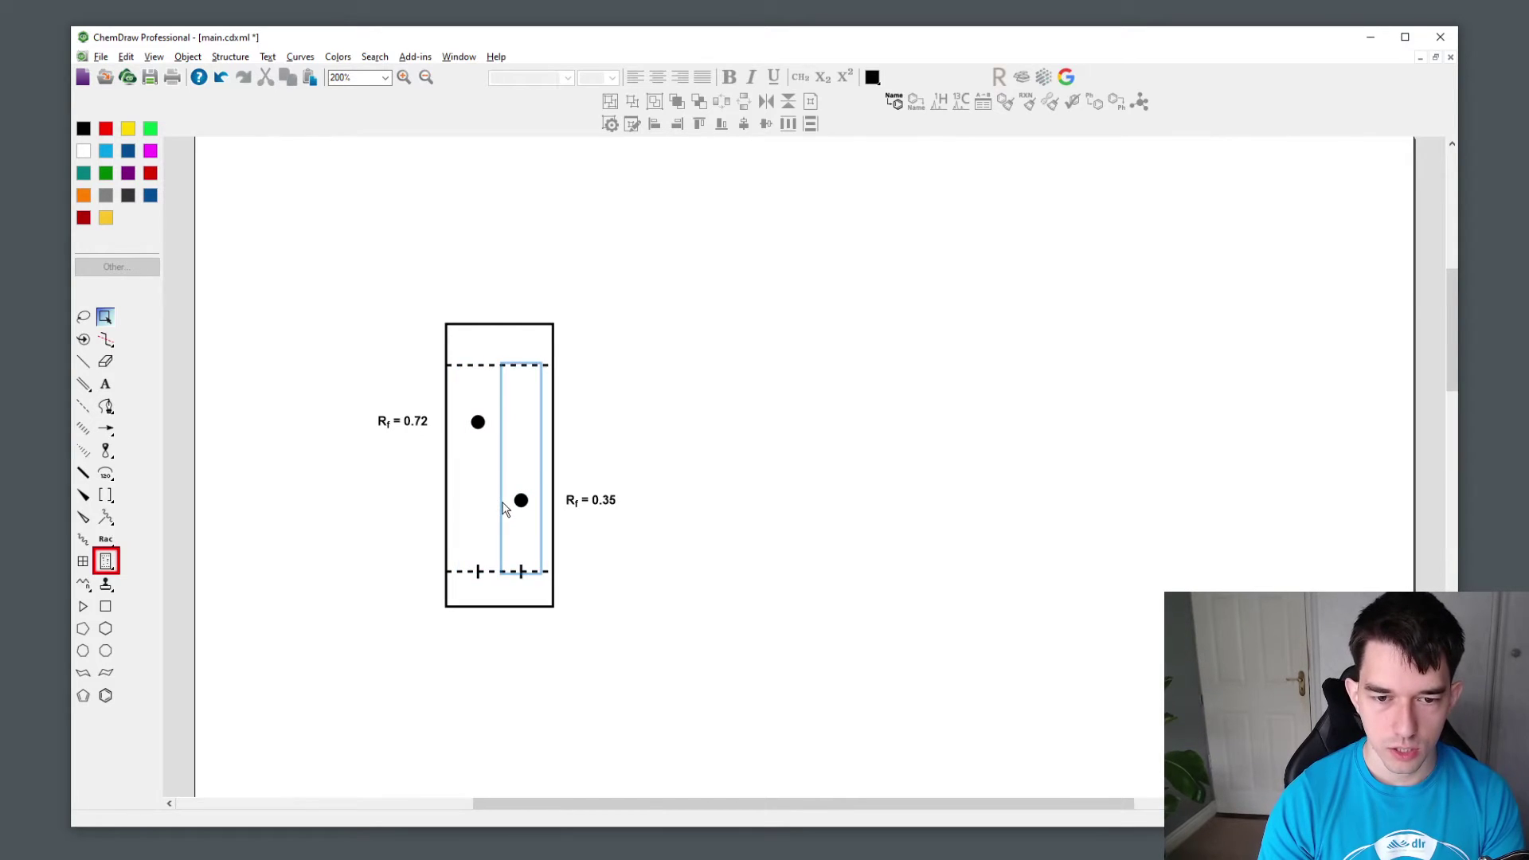
- Zoom in to 600% and reshape the lower spot into a short flat-bottomed bullet
key(ctrl+])
drag(746, 800, 568, 793)
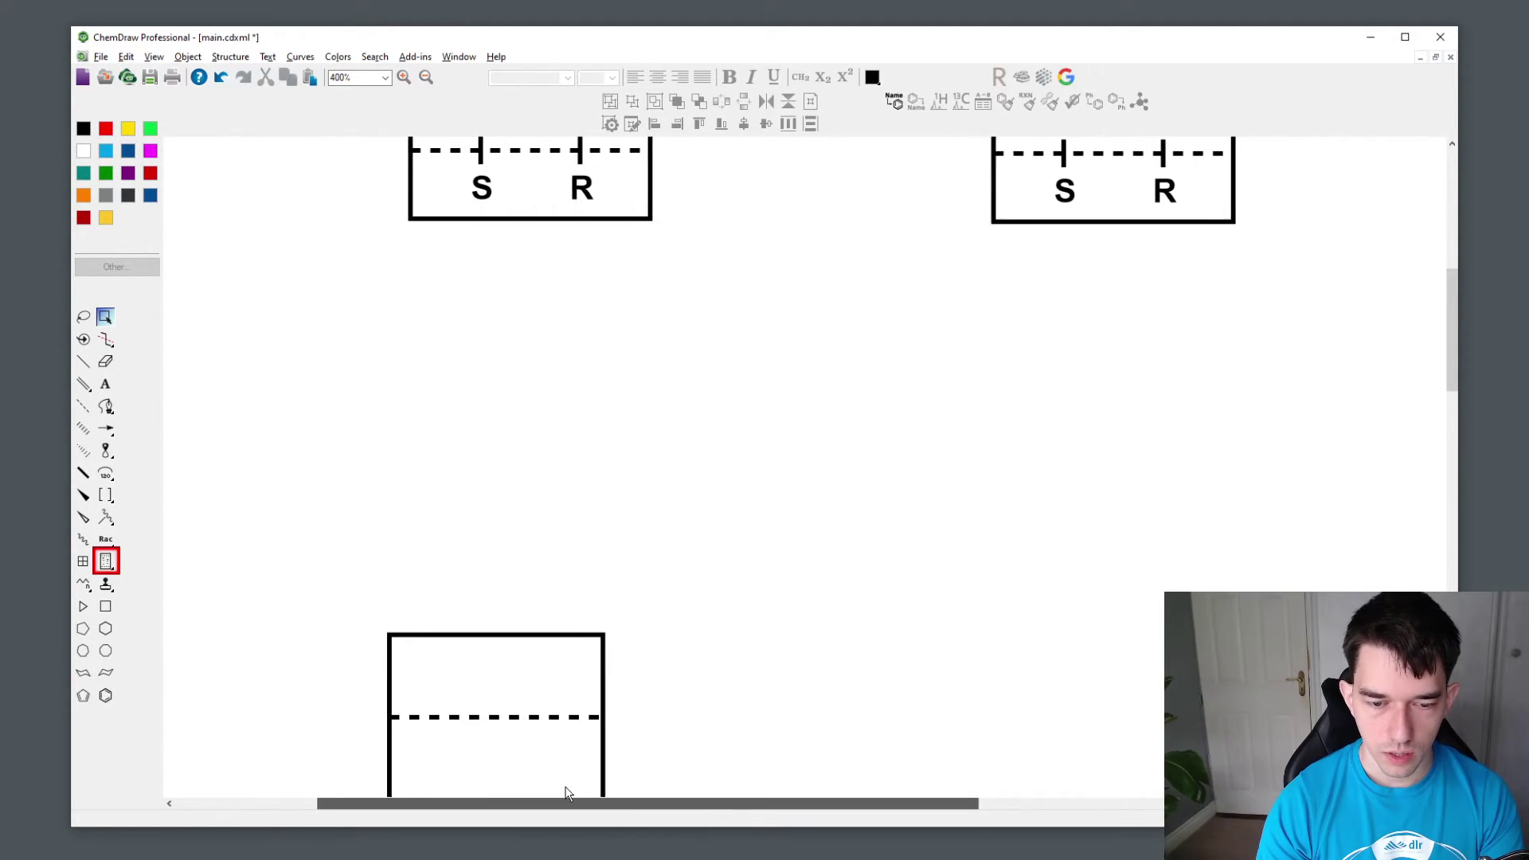
scroll(633, 671, down, 8)
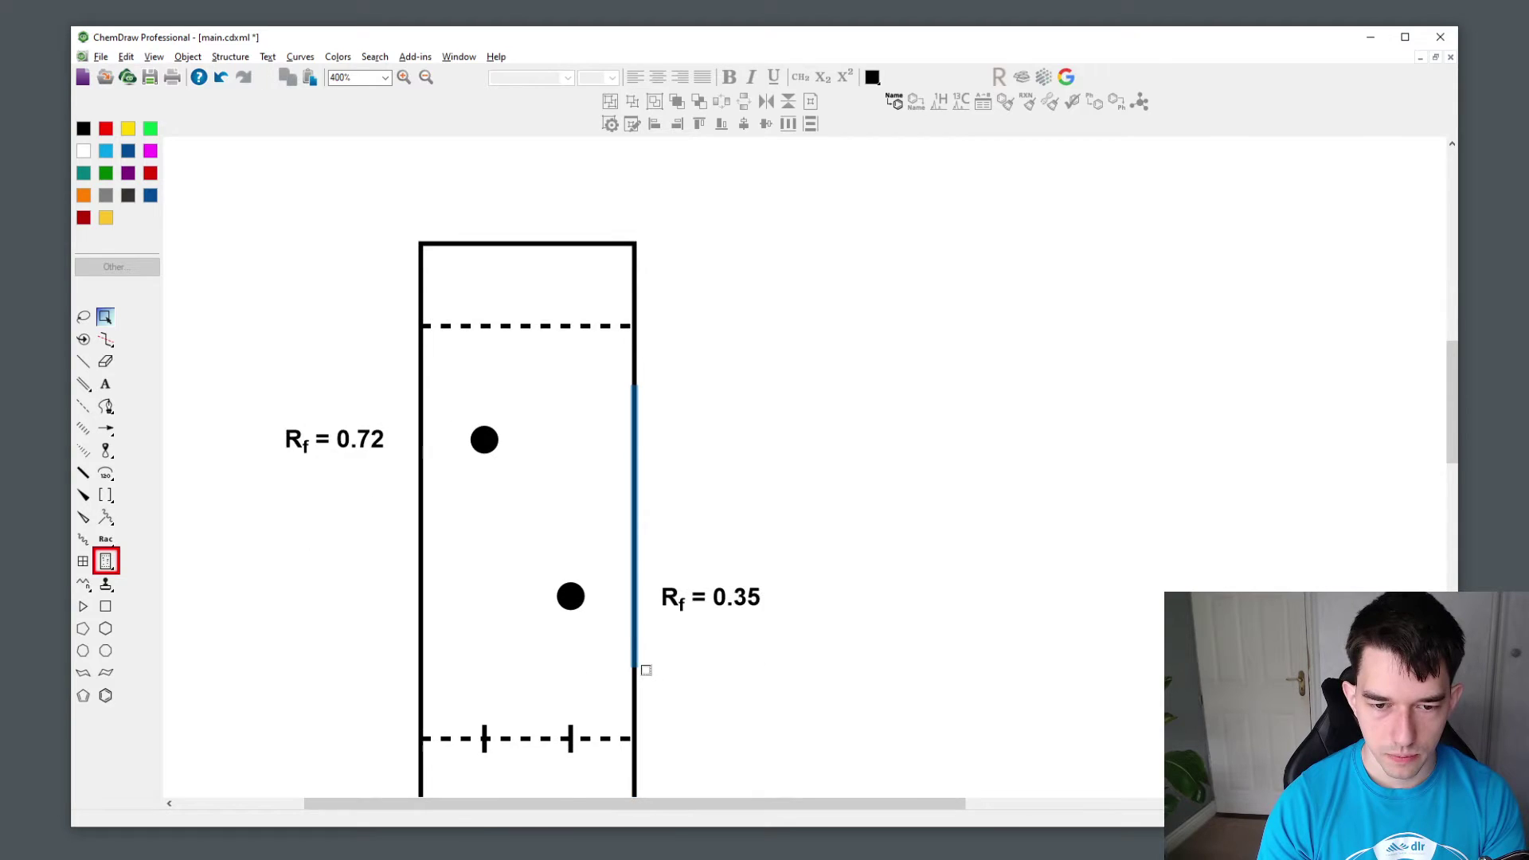
key(ctrl+])
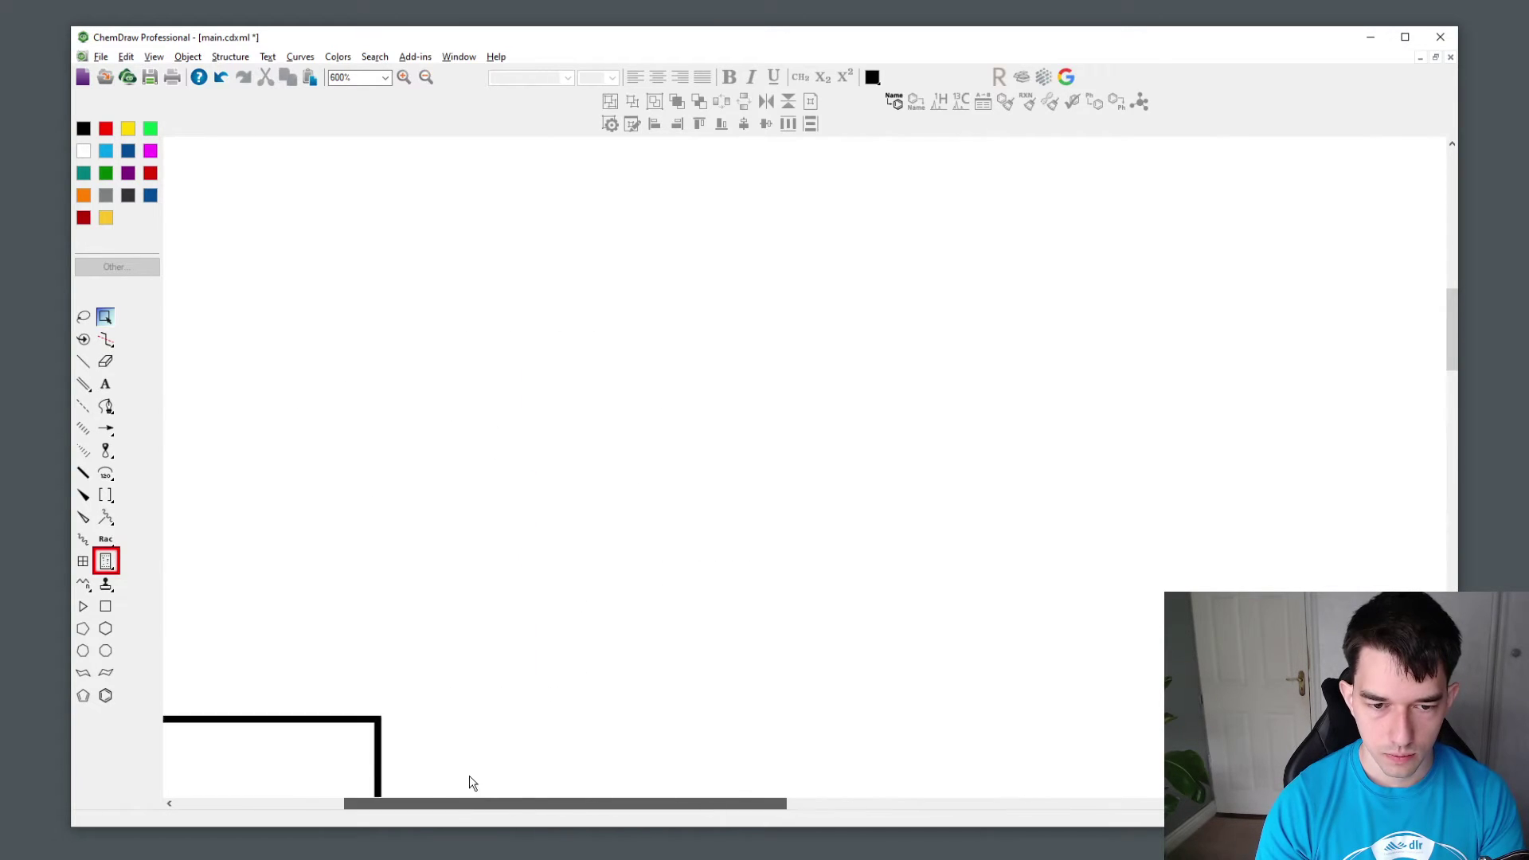
scroll(446, 776, left, 6)
scroll(624, 690, down, 10)
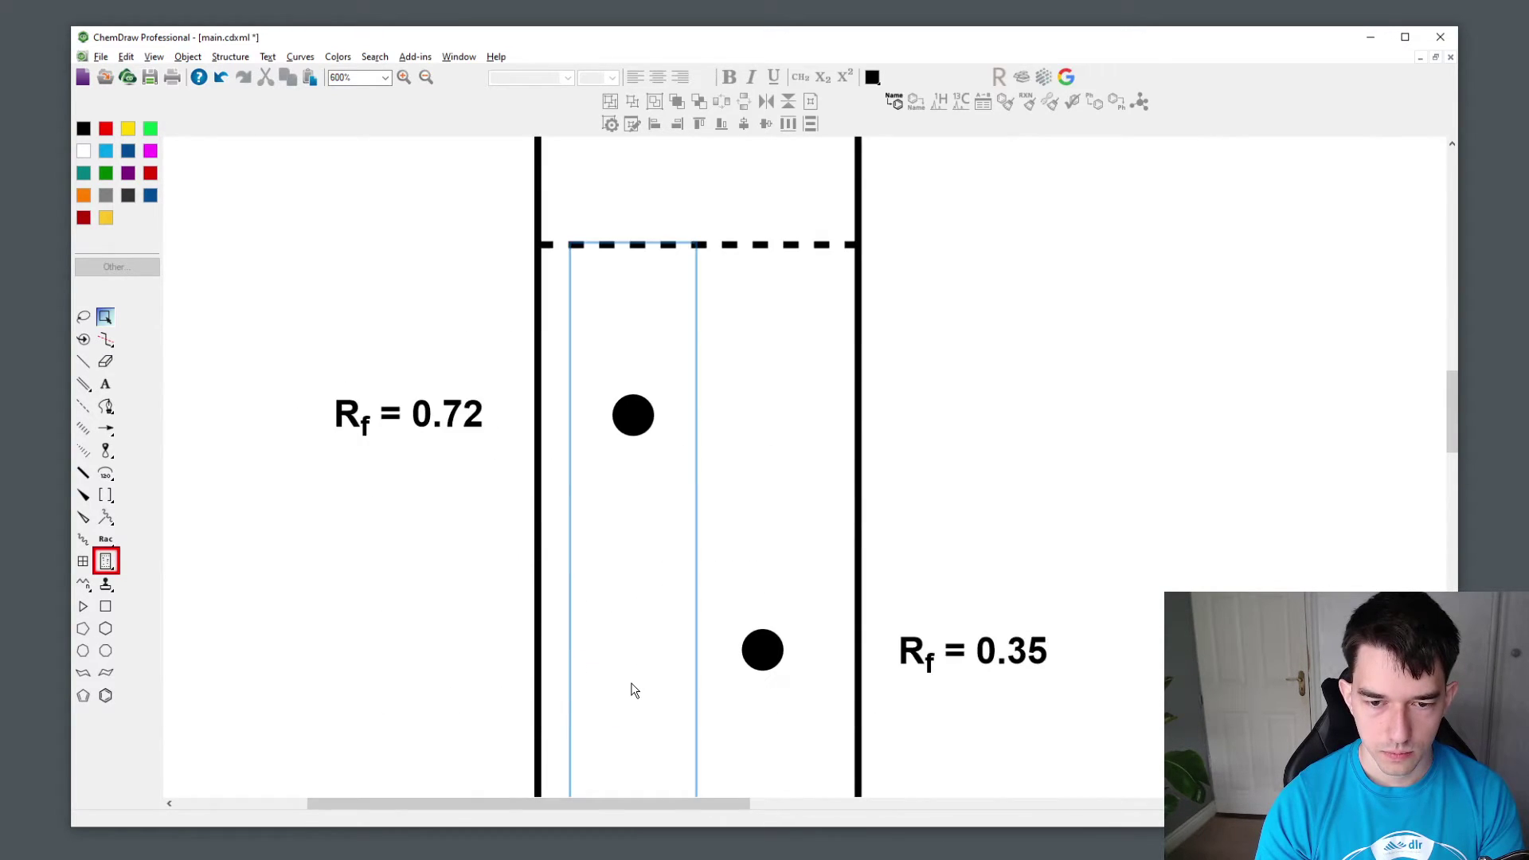
scroll(633, 690, down, 2)
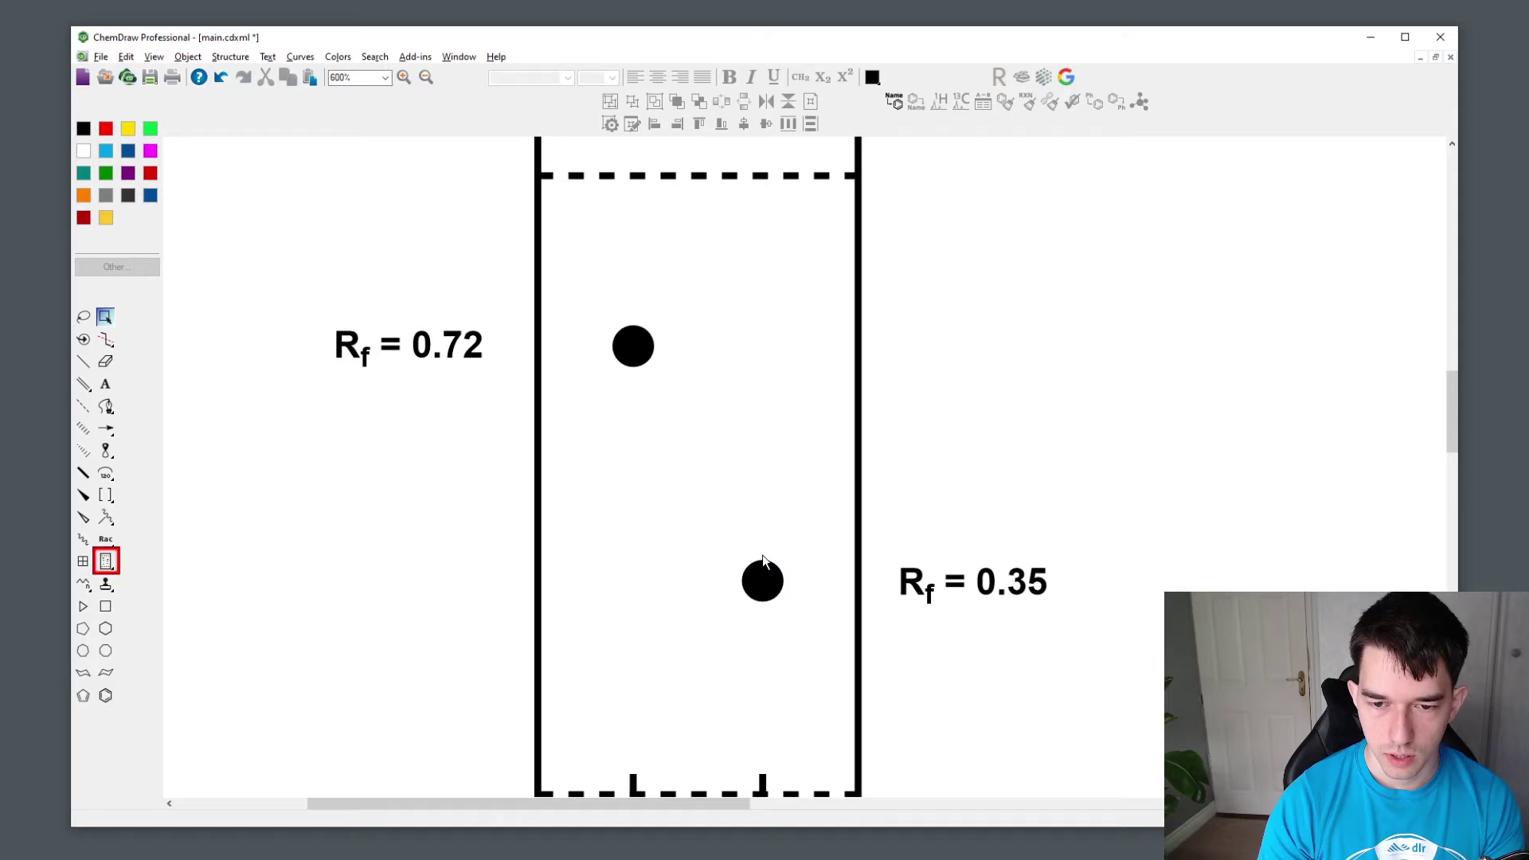
drag(762, 557, 763, 547)
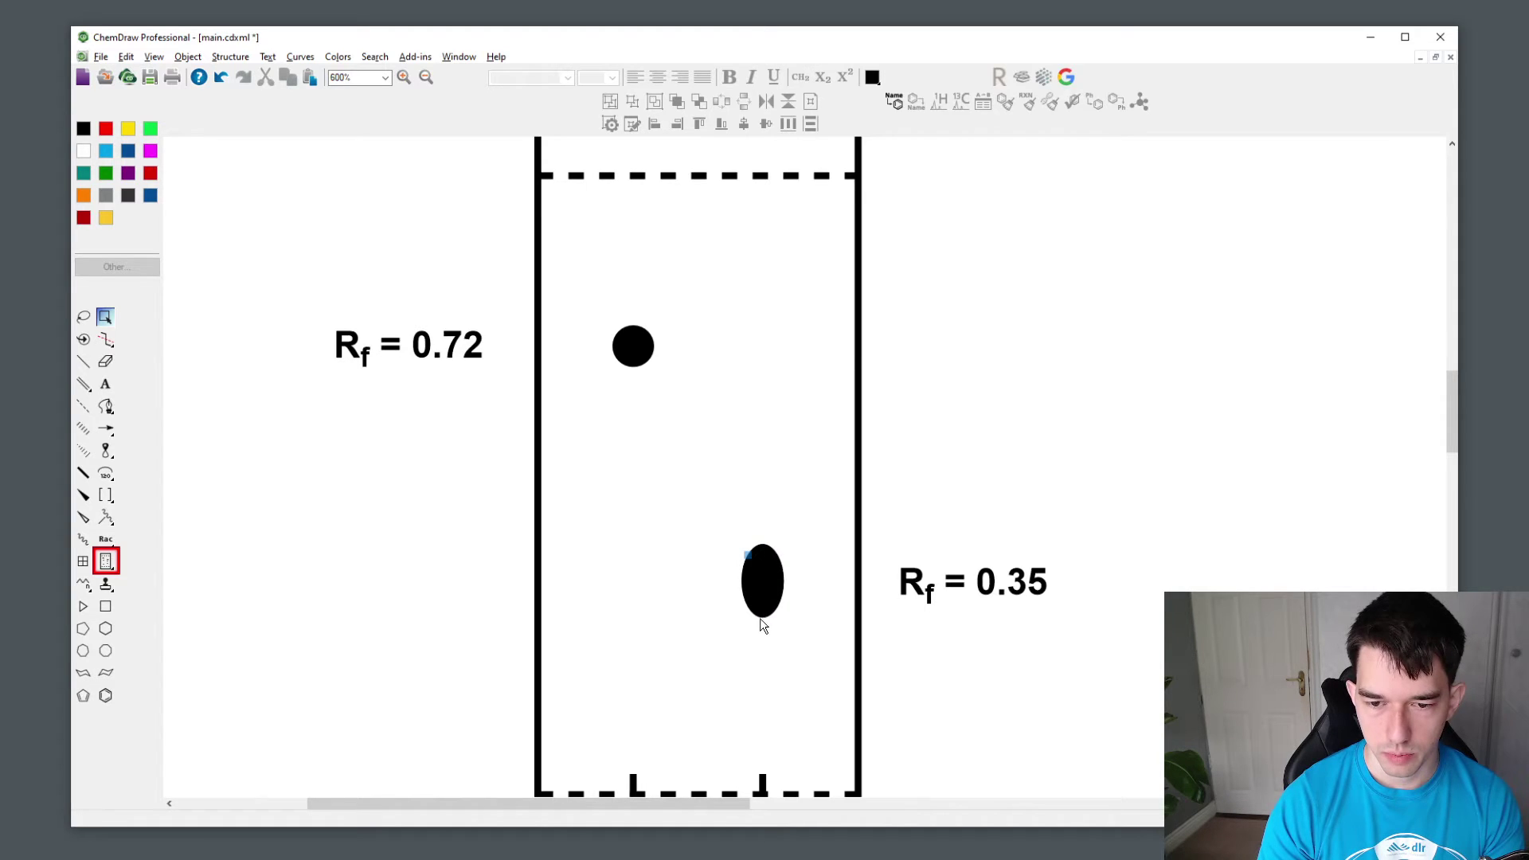
key(Down)
drag(762, 619, 767, 608)
key(Down)
key(Down)
key(Down)
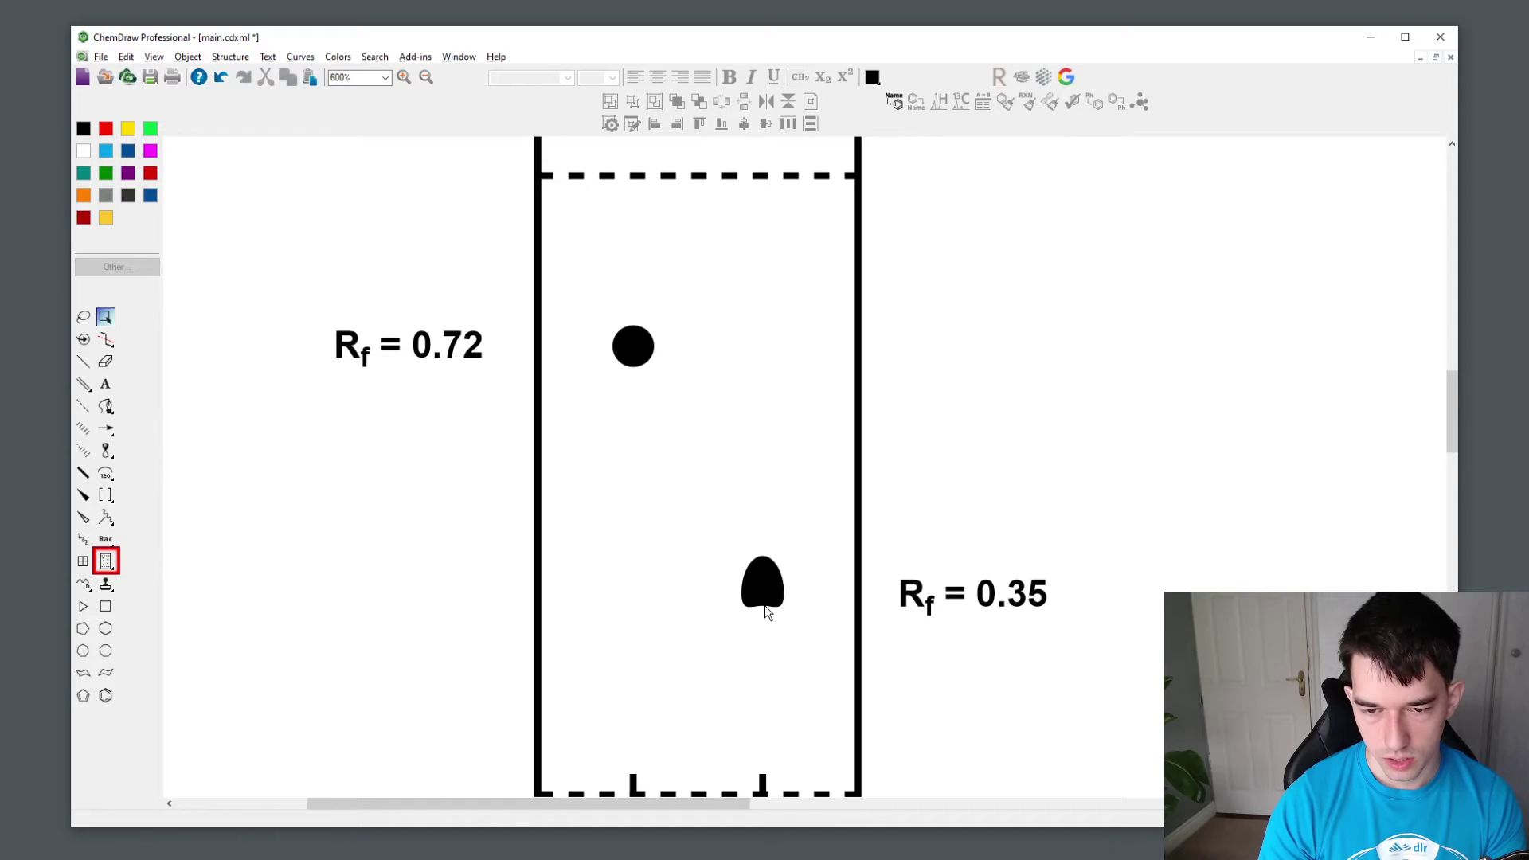
- Stretch the upper spot into a tall narrow streak
drag(635, 325, 635, 421)
key(Down)
key(Down)
key(Down)
key(Down)
key(Down)
key(Down)
key(Down)
key(Down)
key(Down)
key(Down)
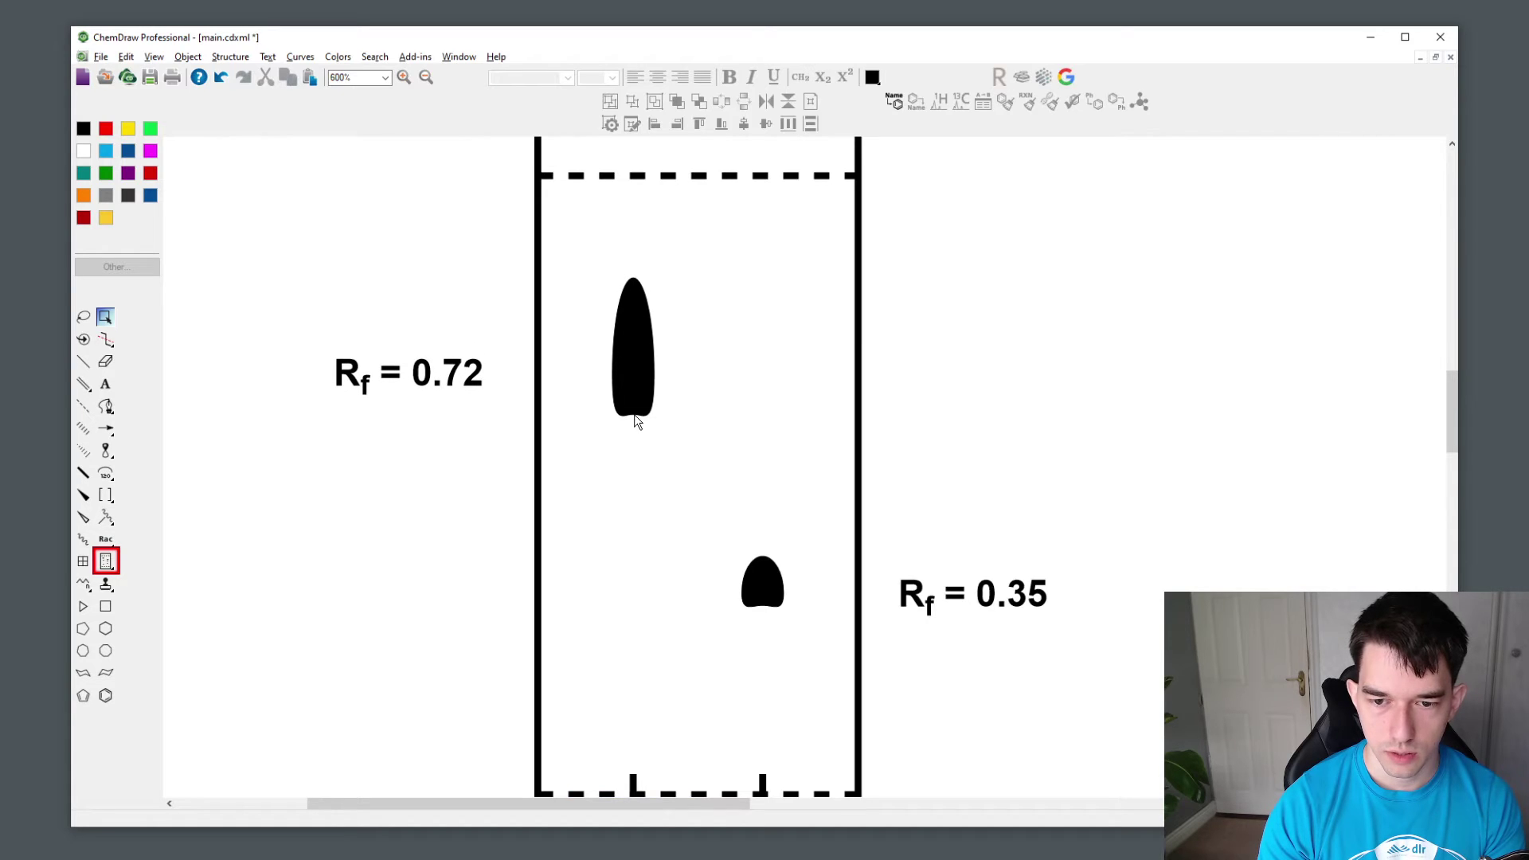
scroll(908, 573, down, 1)
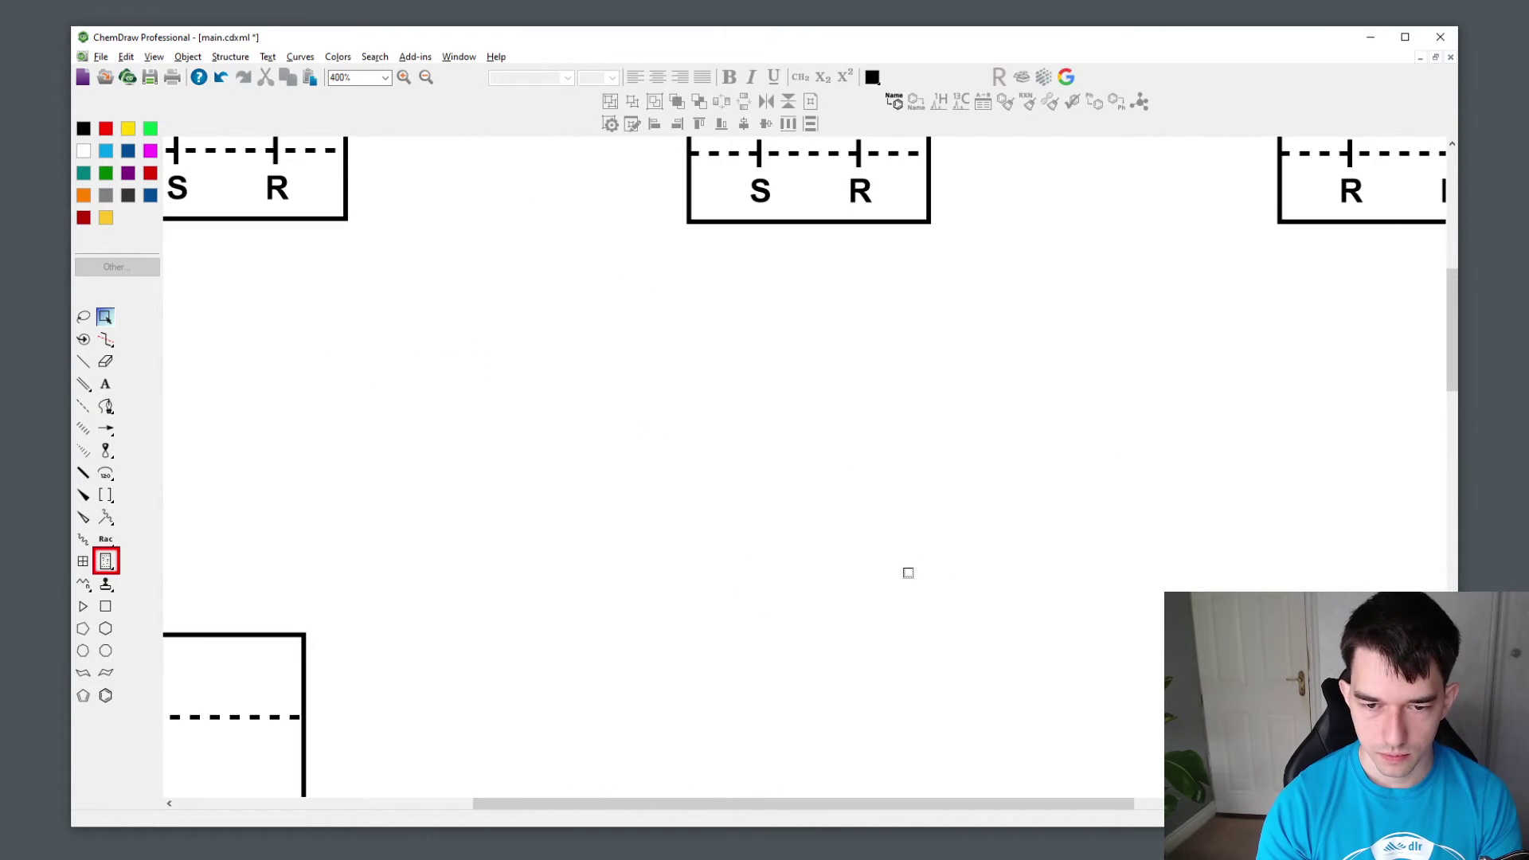
- Colour the upper spot and its Rf = 0.72 label purple
drag(853, 802, 725, 754)
scroll(738, 701, down, 4)
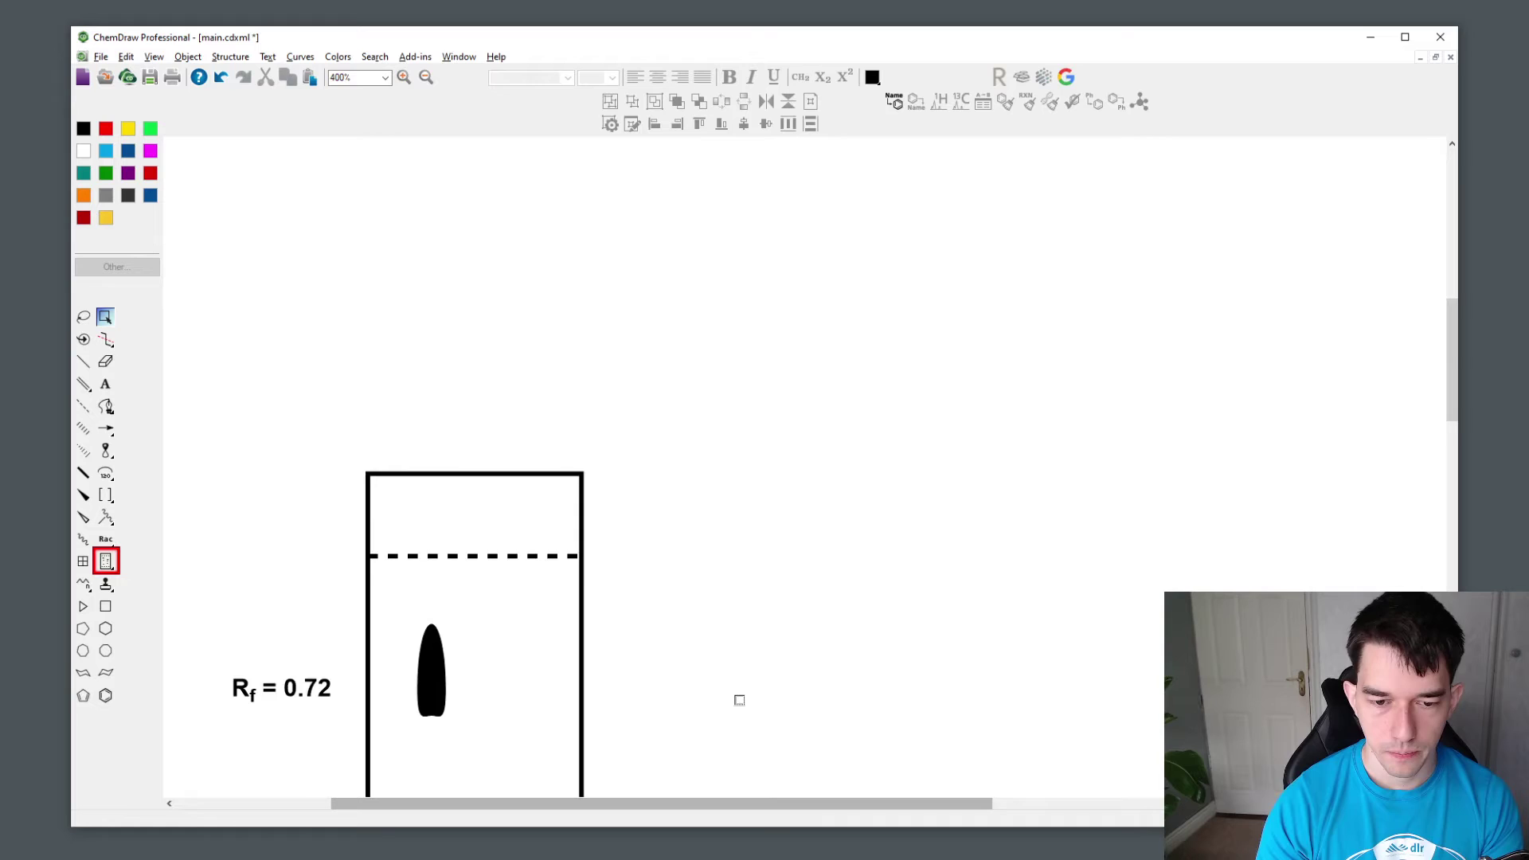
scroll(739, 701, down, 5)
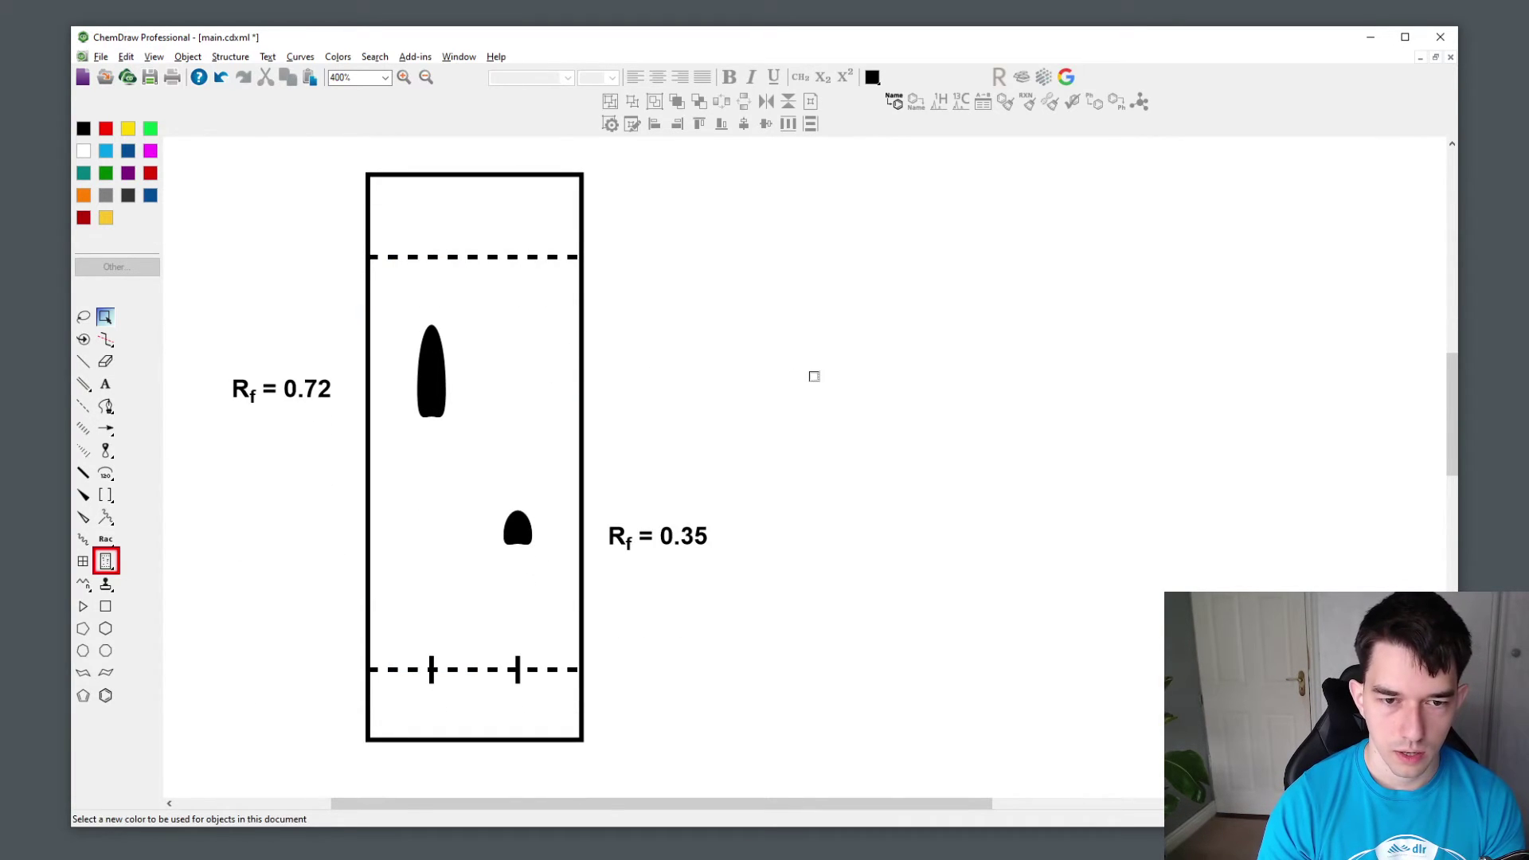
click(432, 374)
click(129, 175)
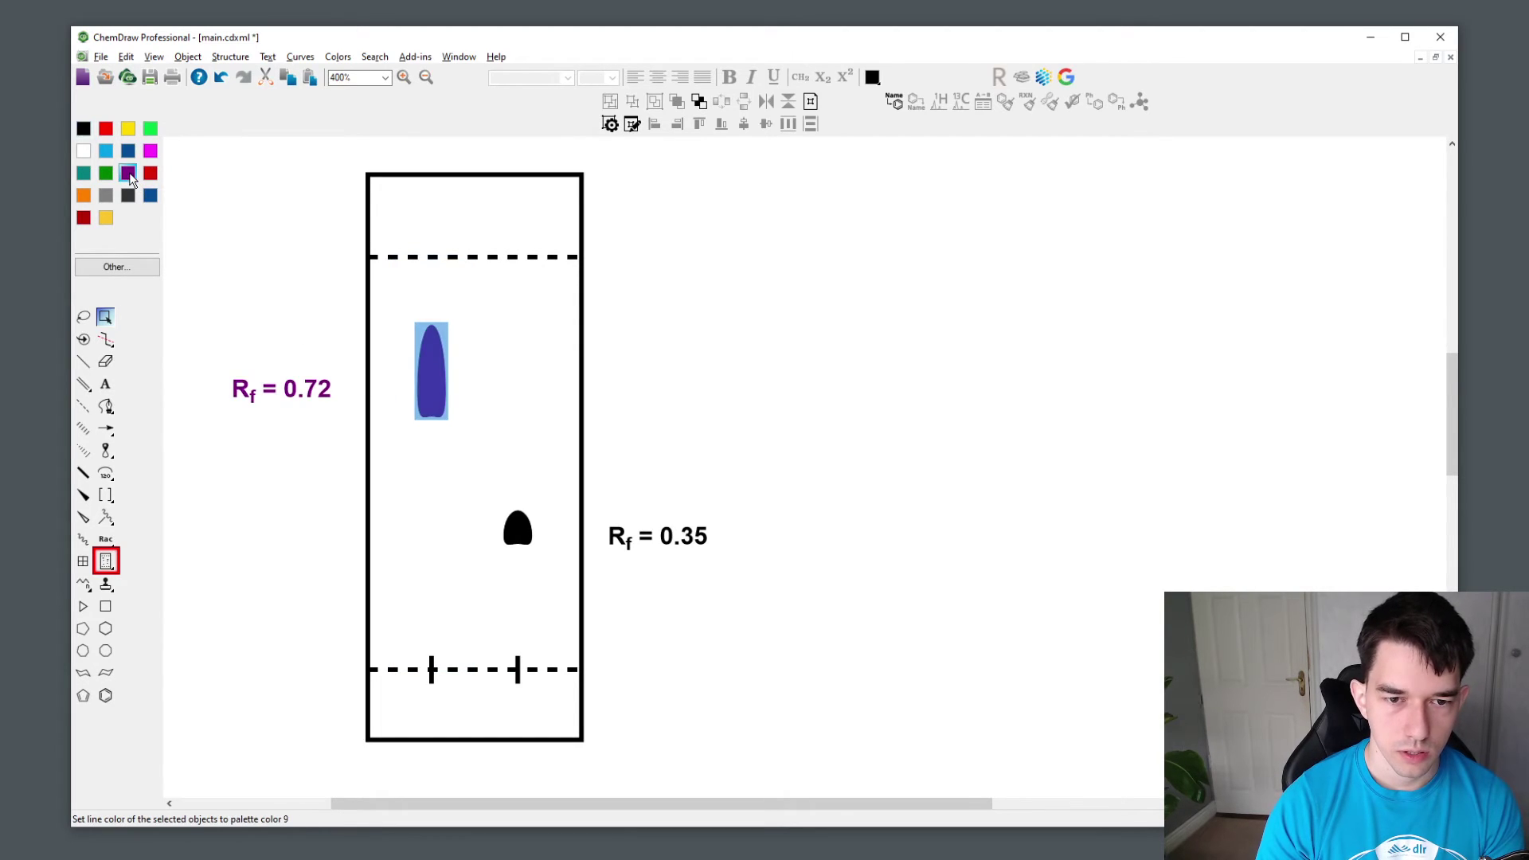
- Colour the lower spot and its Rf = 0.35 label green
click(528, 534)
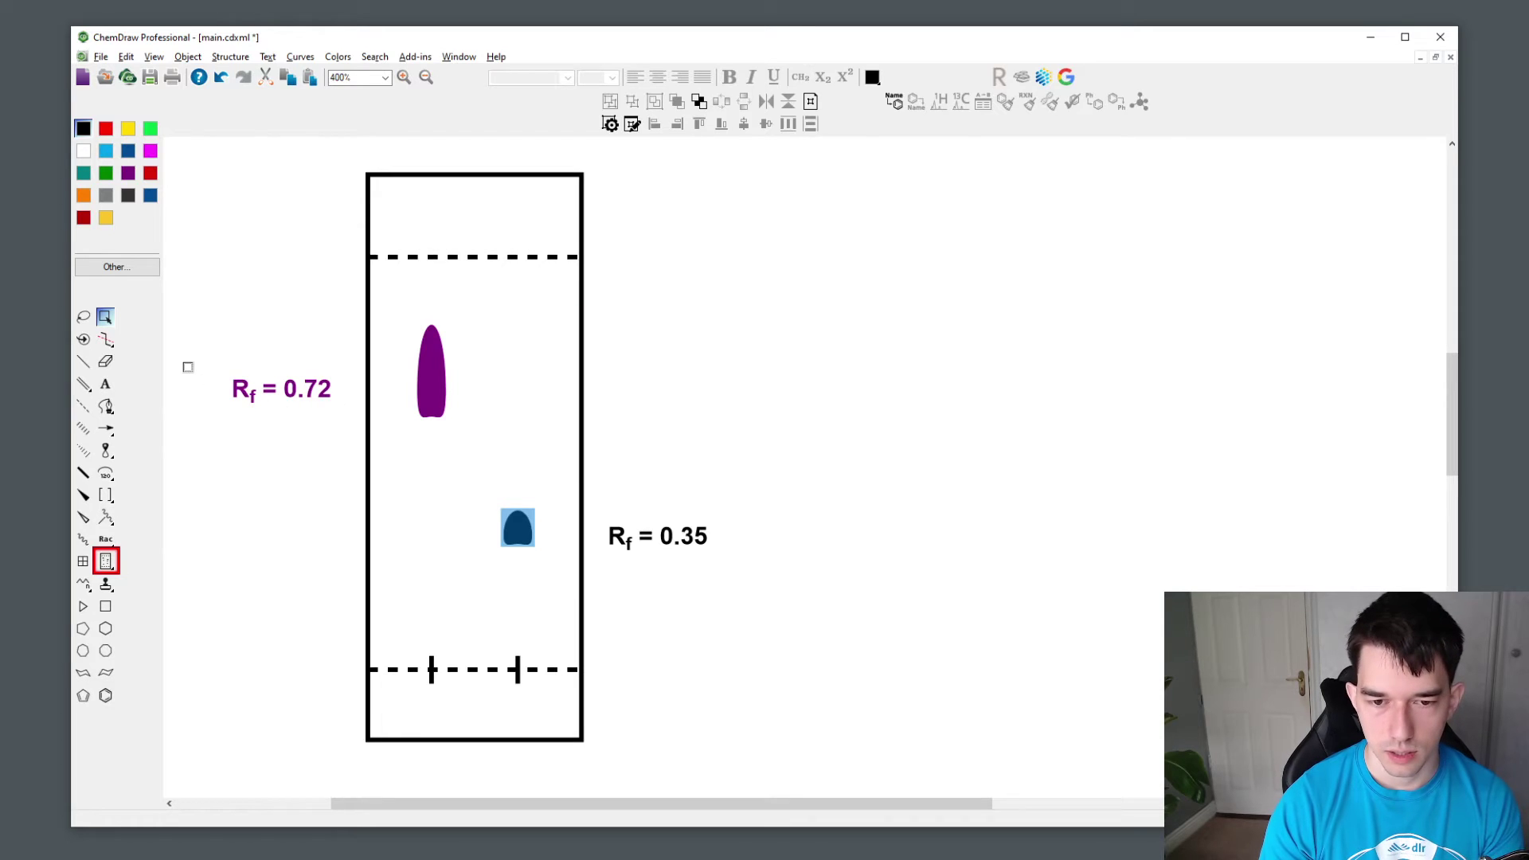
click(106, 172)
click(998, 410)
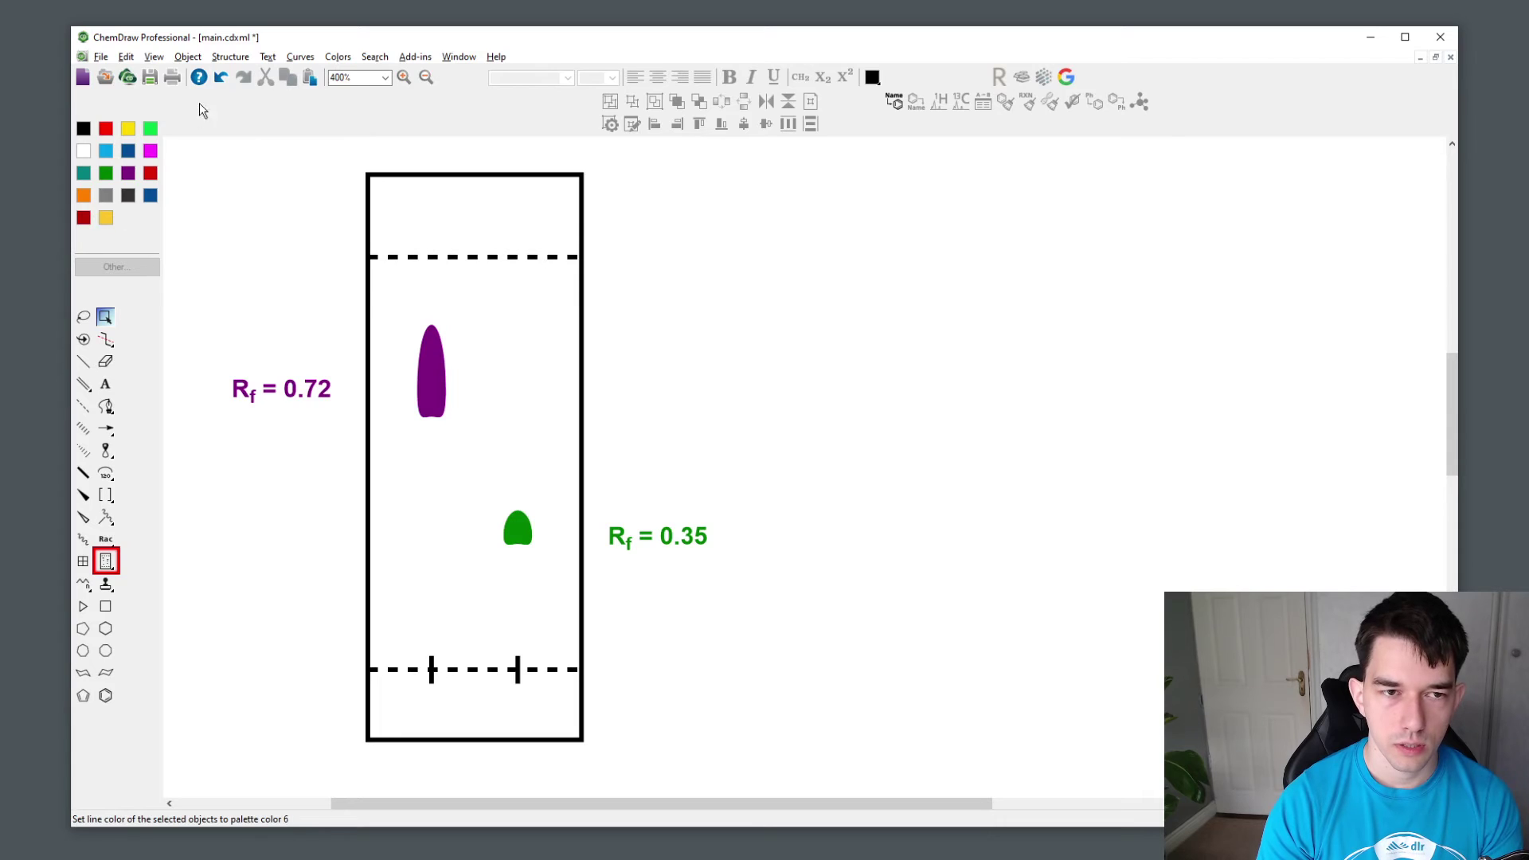
click(153, 58)
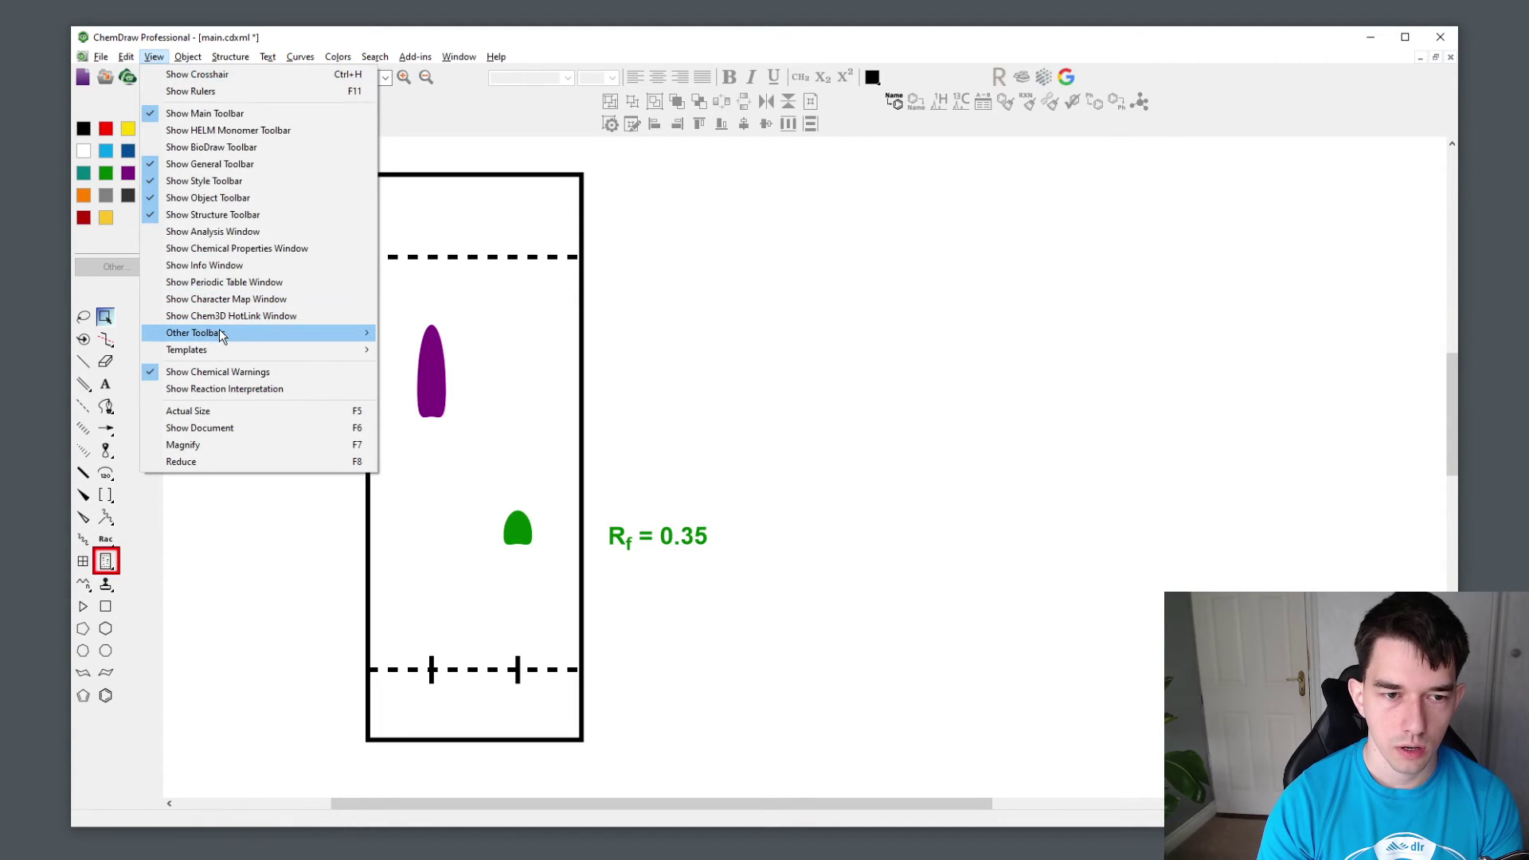
mouse_move(218, 332)
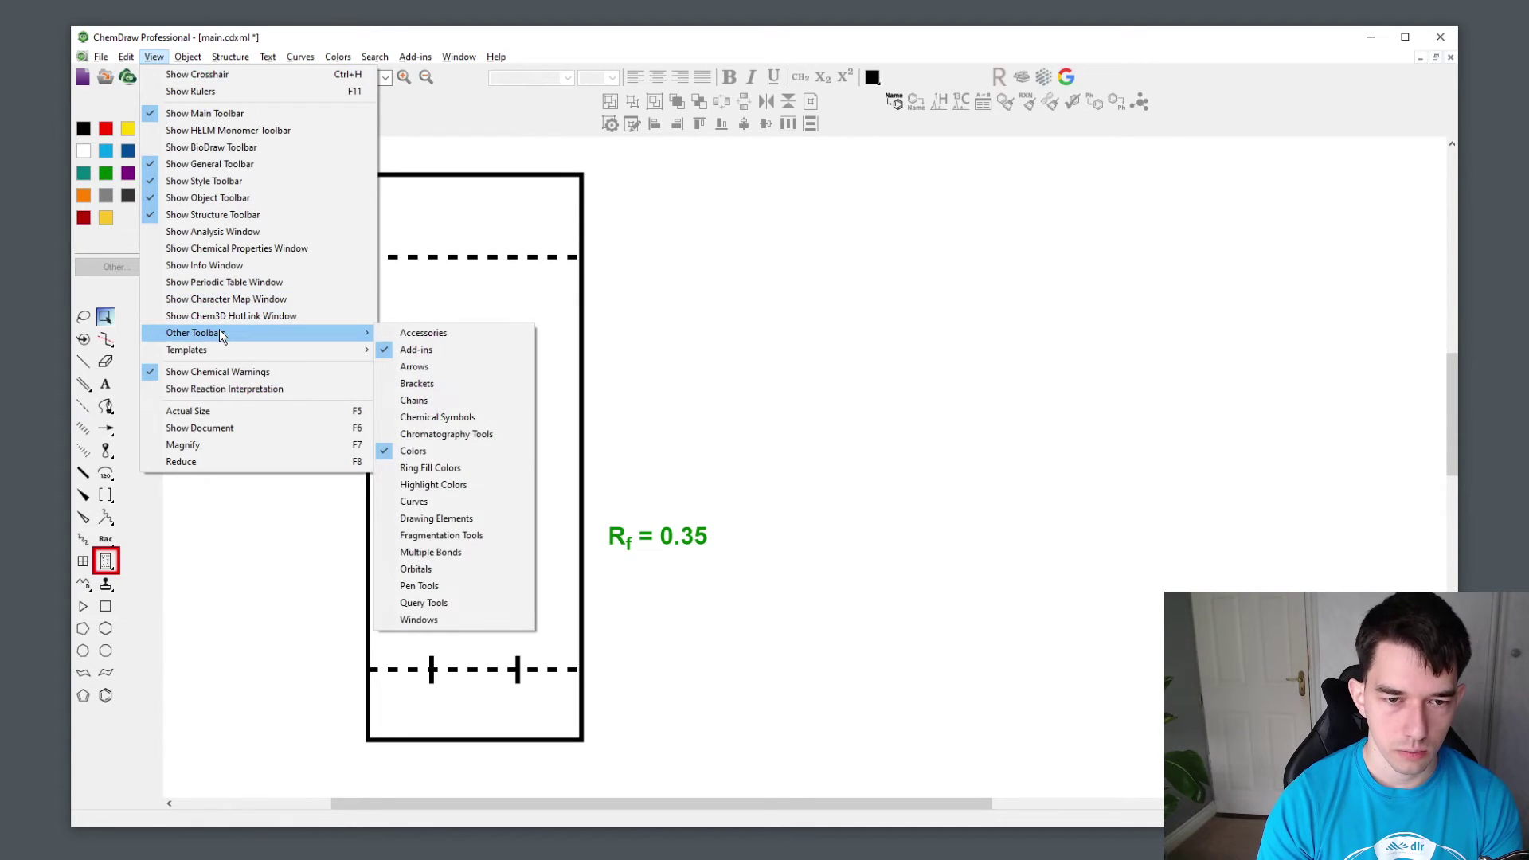
click(430, 452)
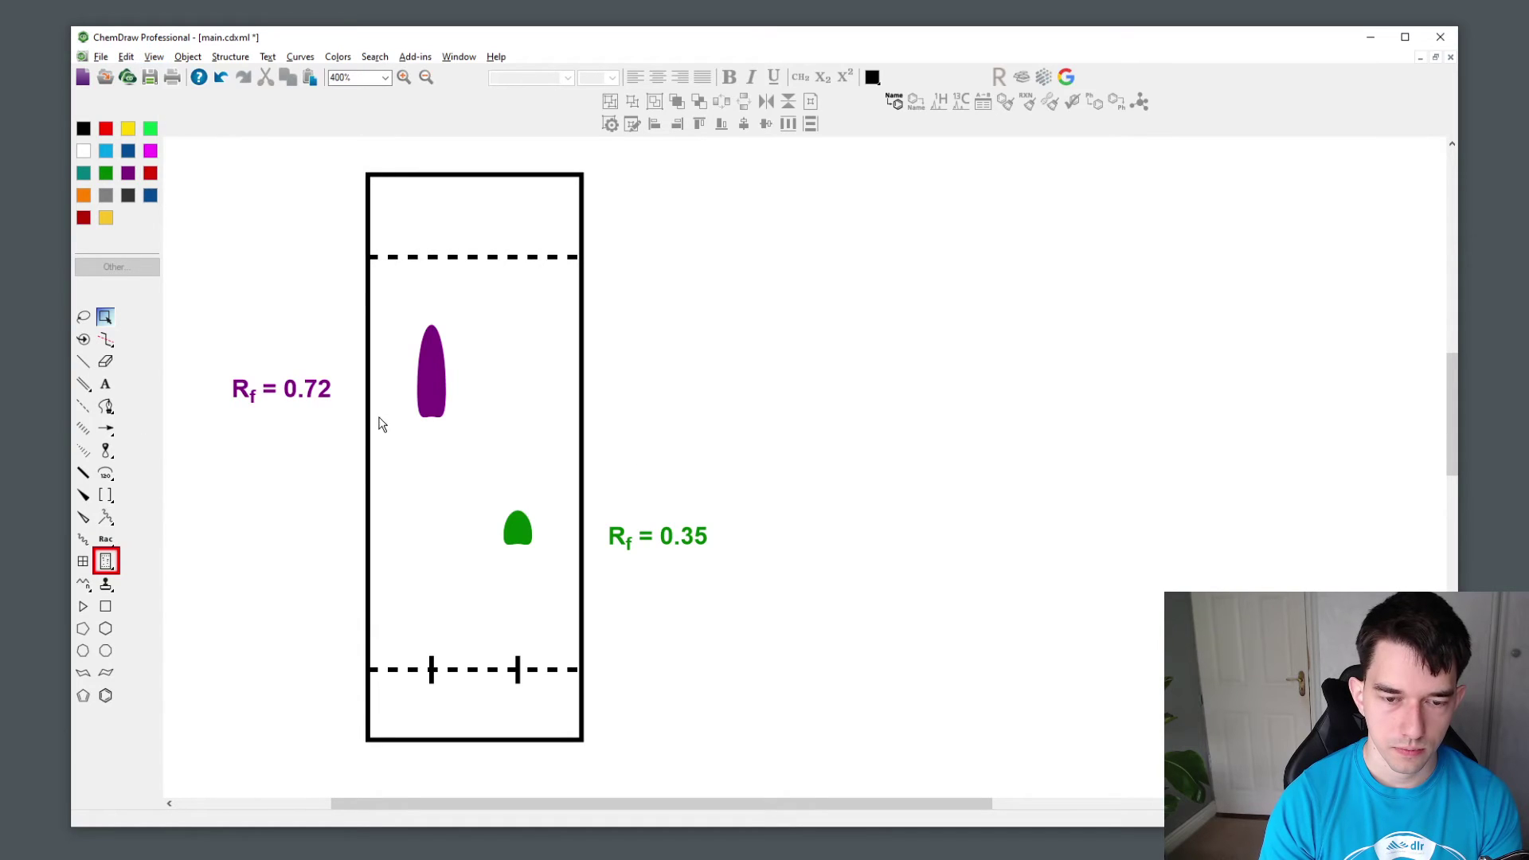
right_click(437, 384)
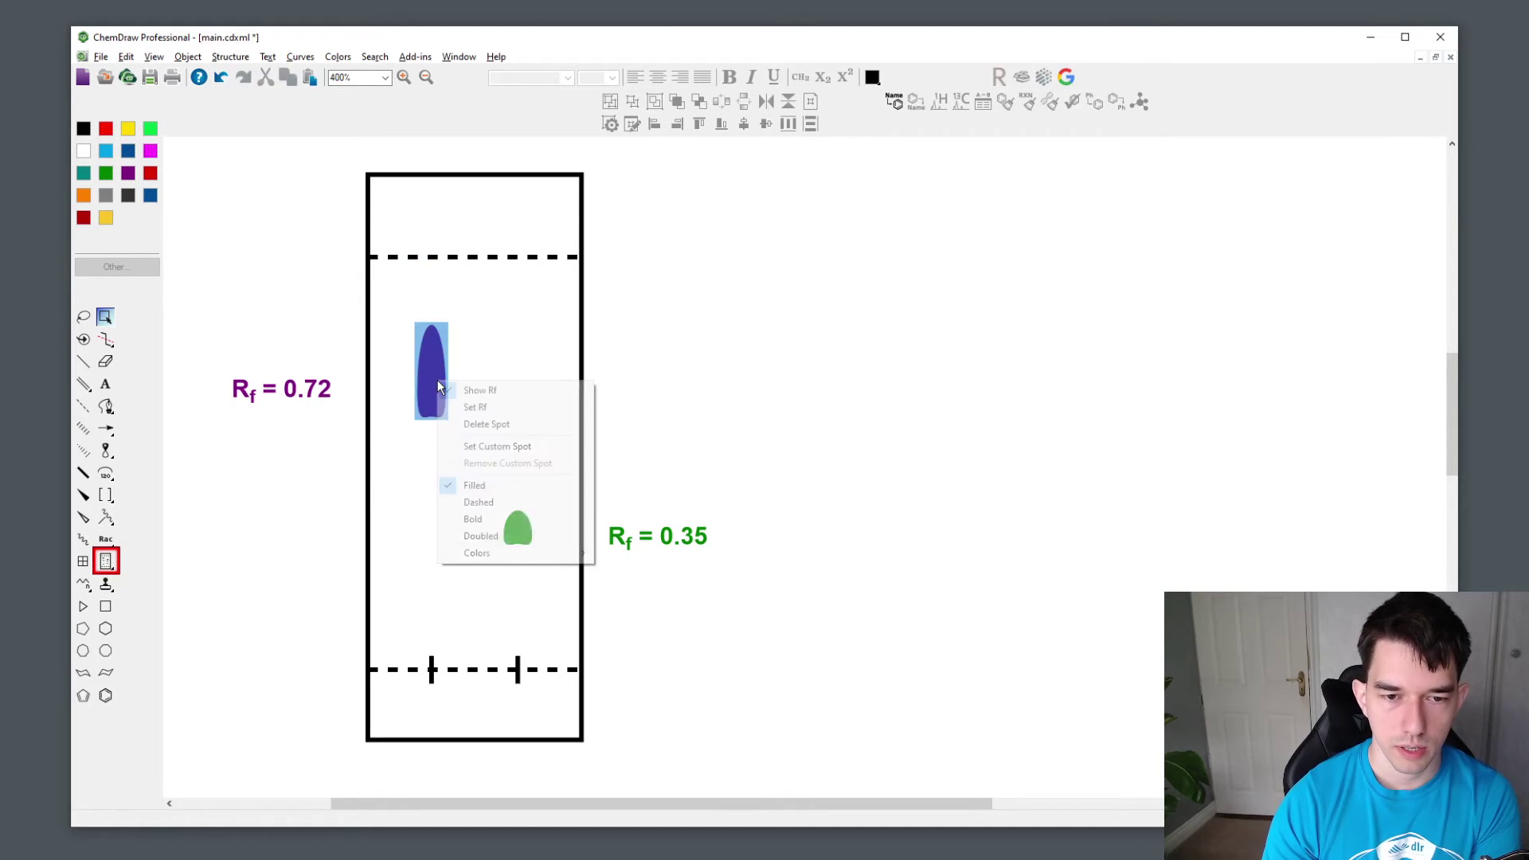
click(490, 502)
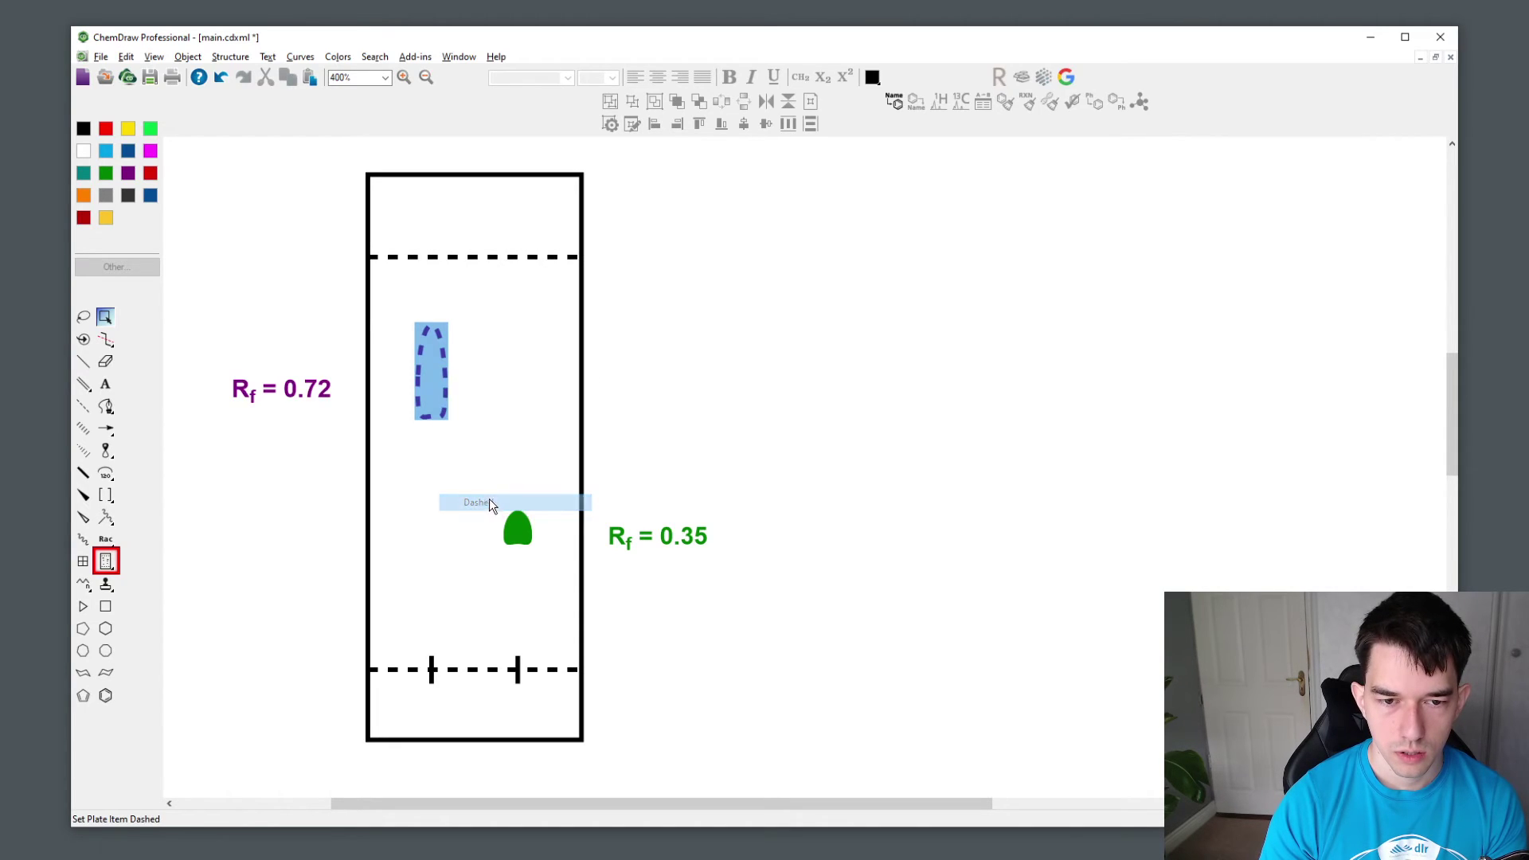
right_click(436, 381)
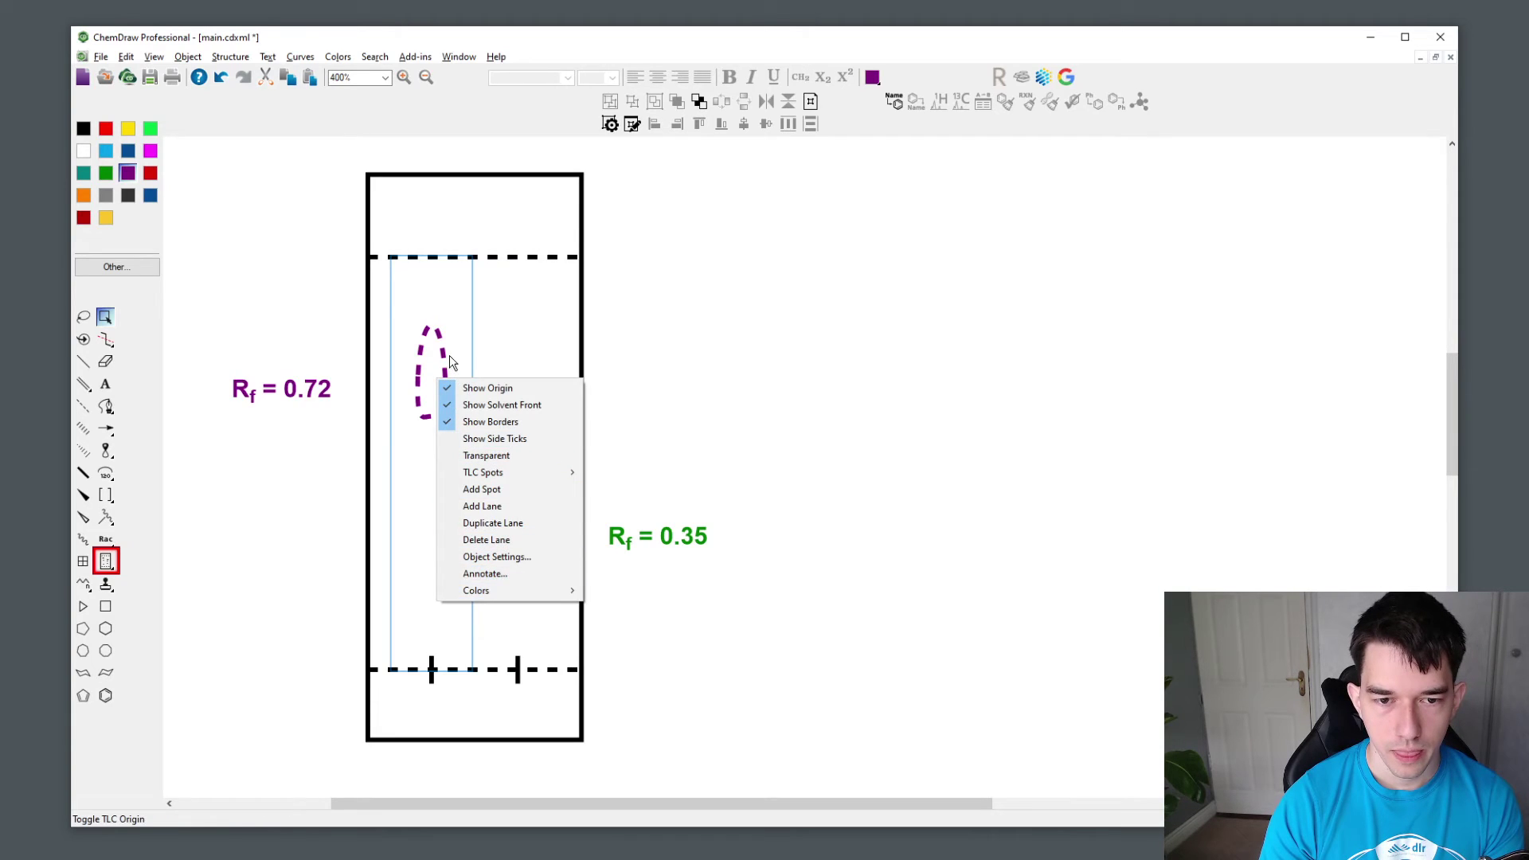
click(444, 362)
right_click(445, 363)
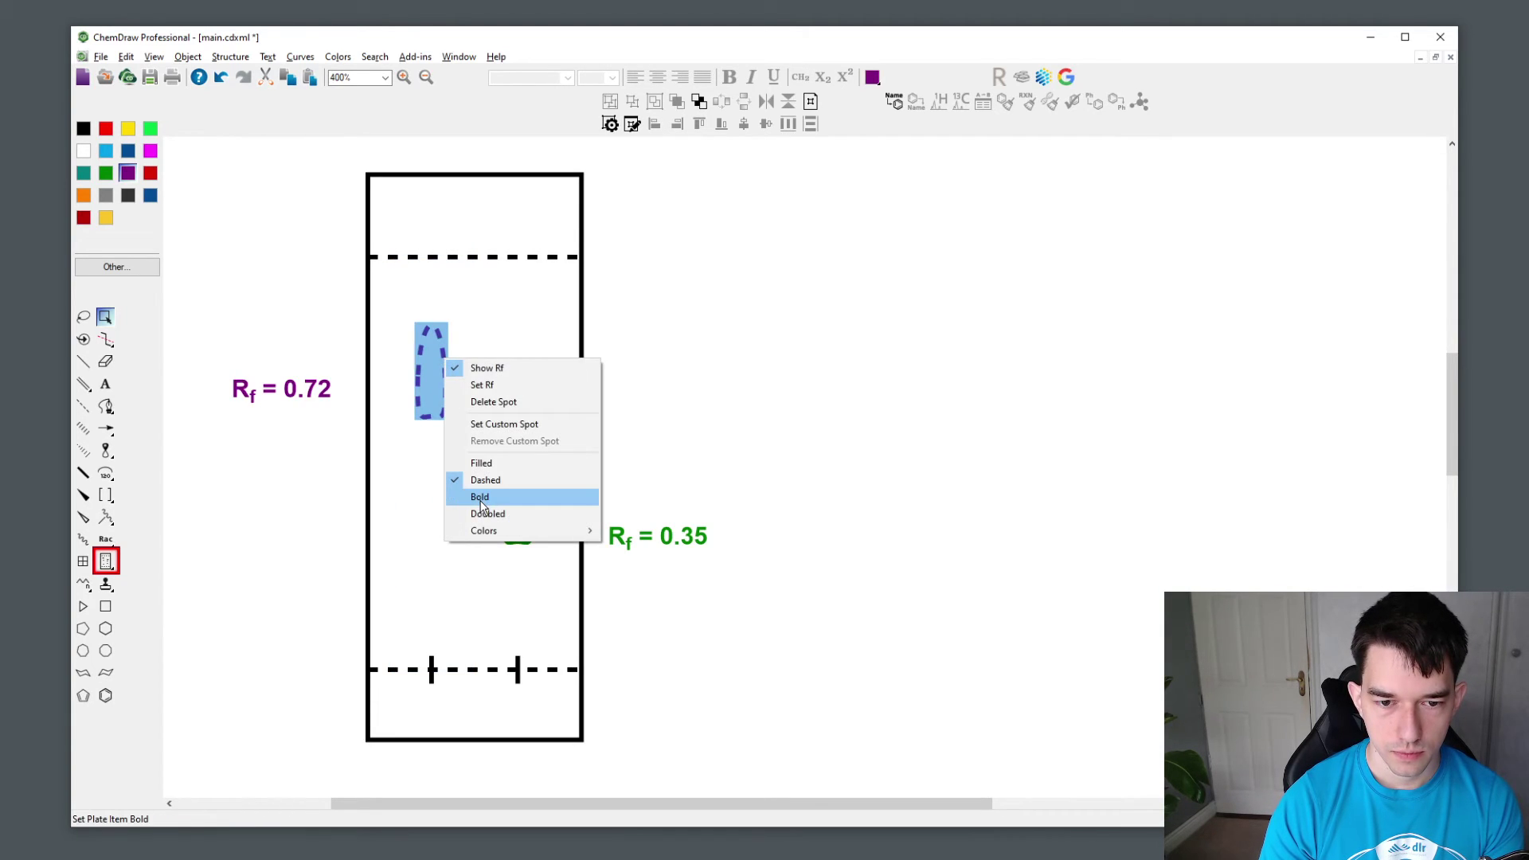
click(487, 514)
right_click(457, 385)
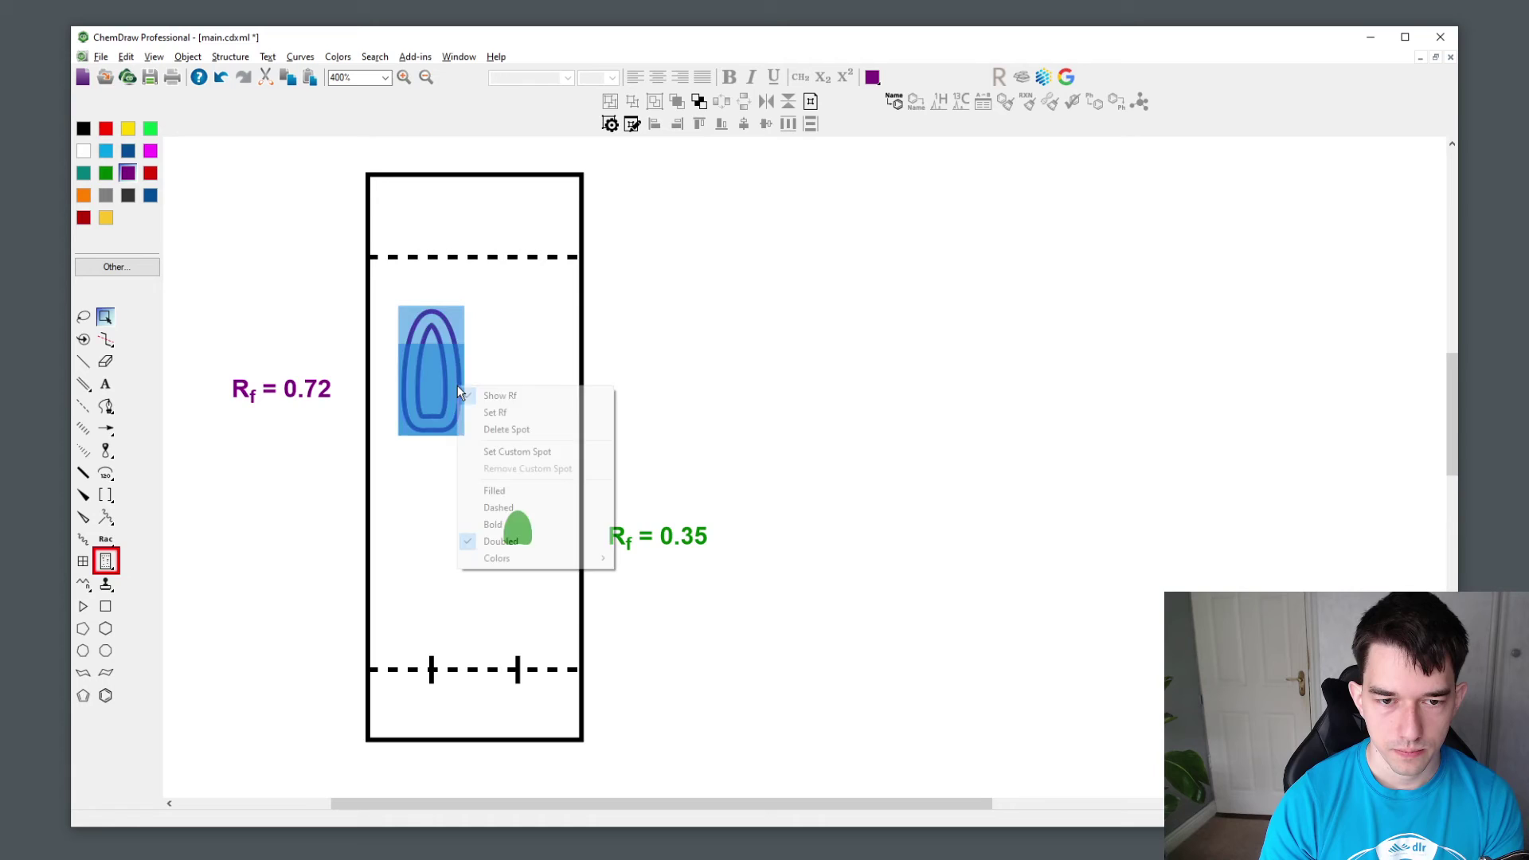
click(514, 489)
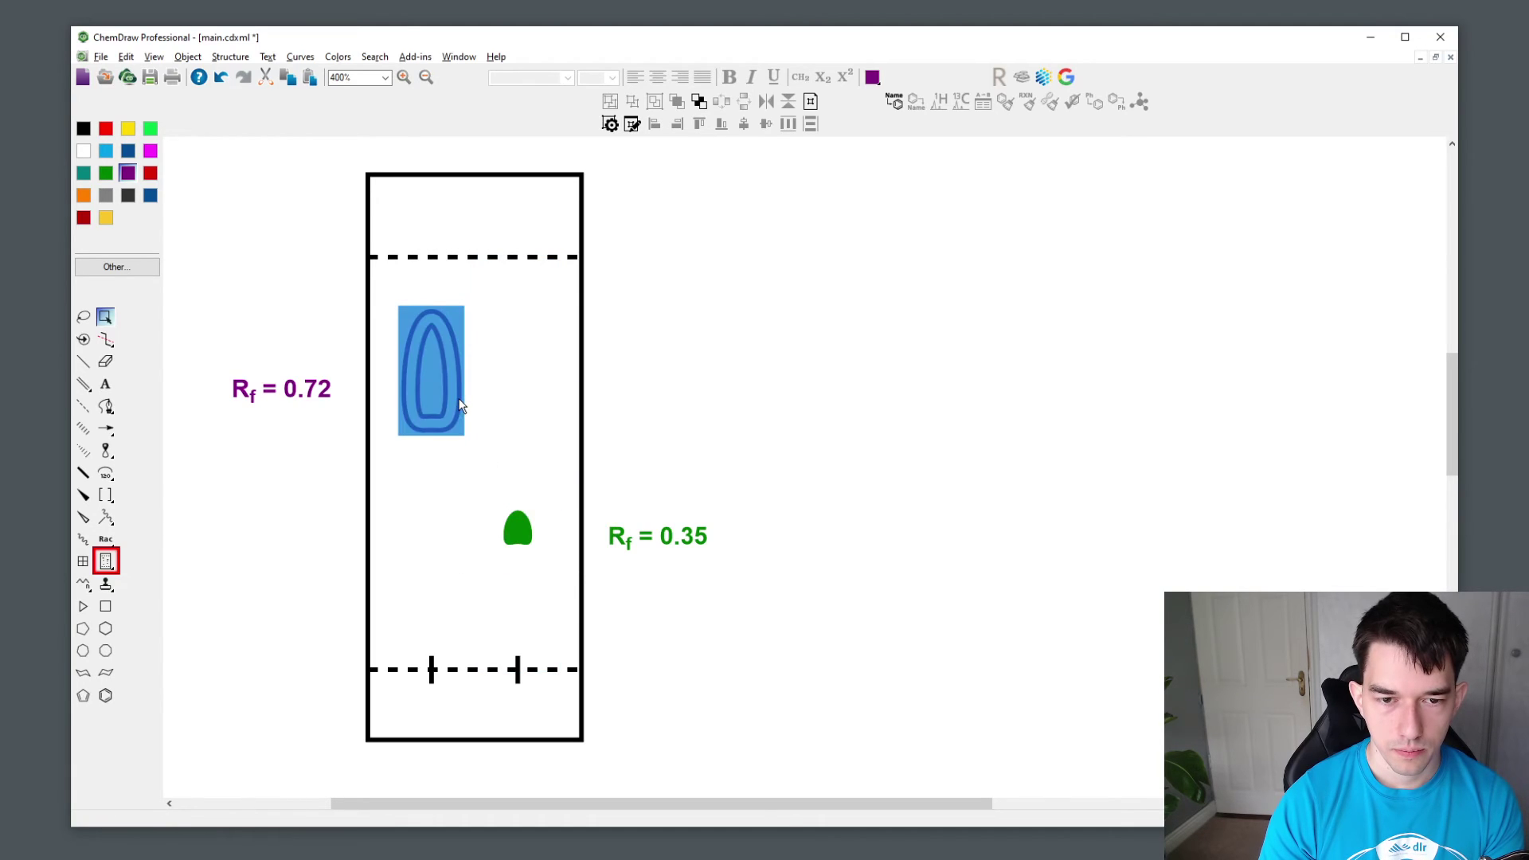
right_click(459, 399)
click(505, 526)
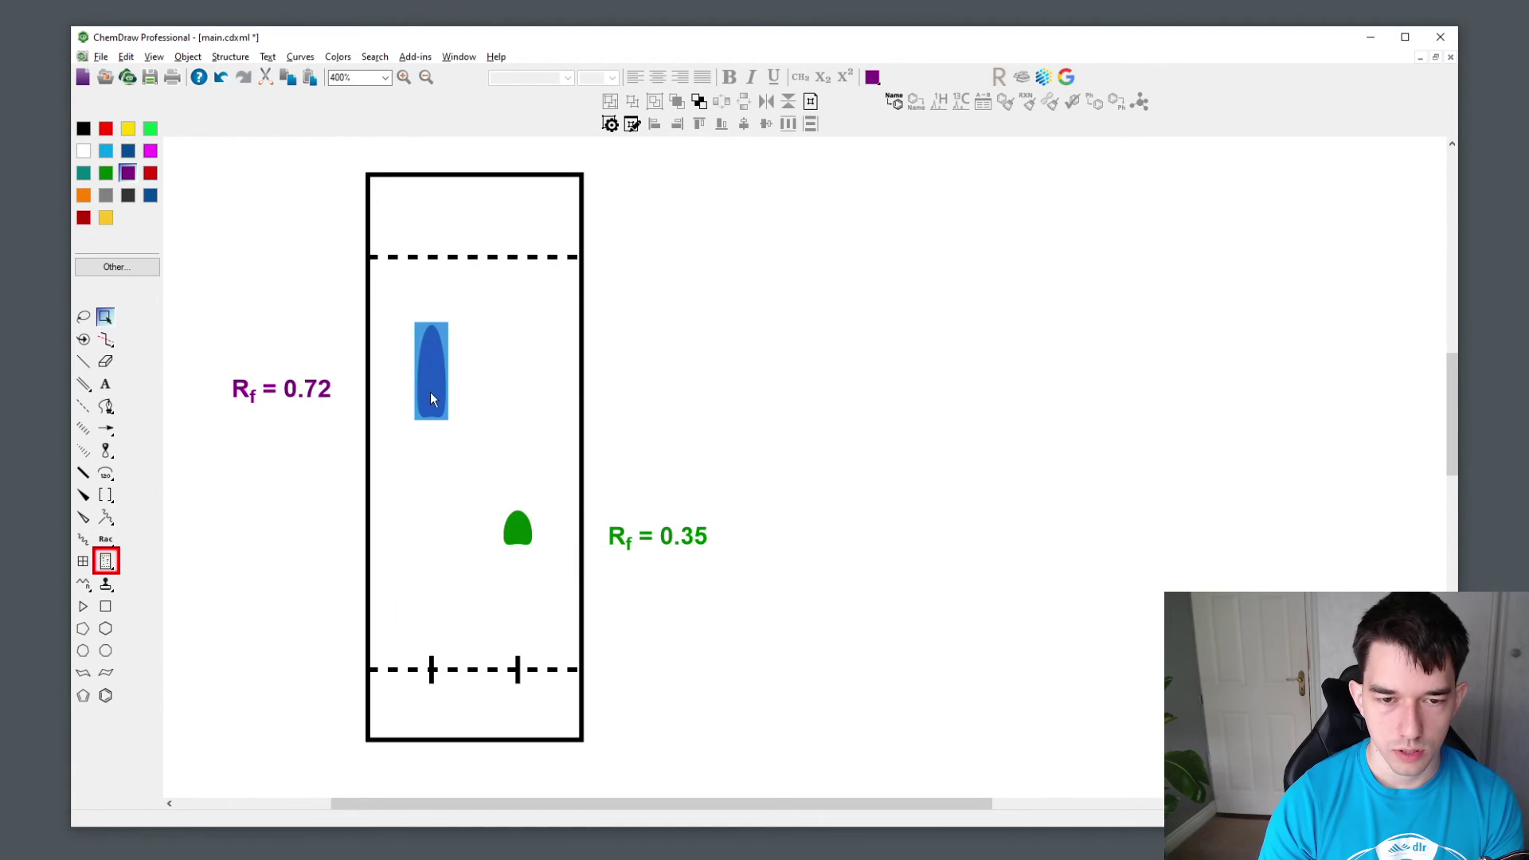
click(697, 437)
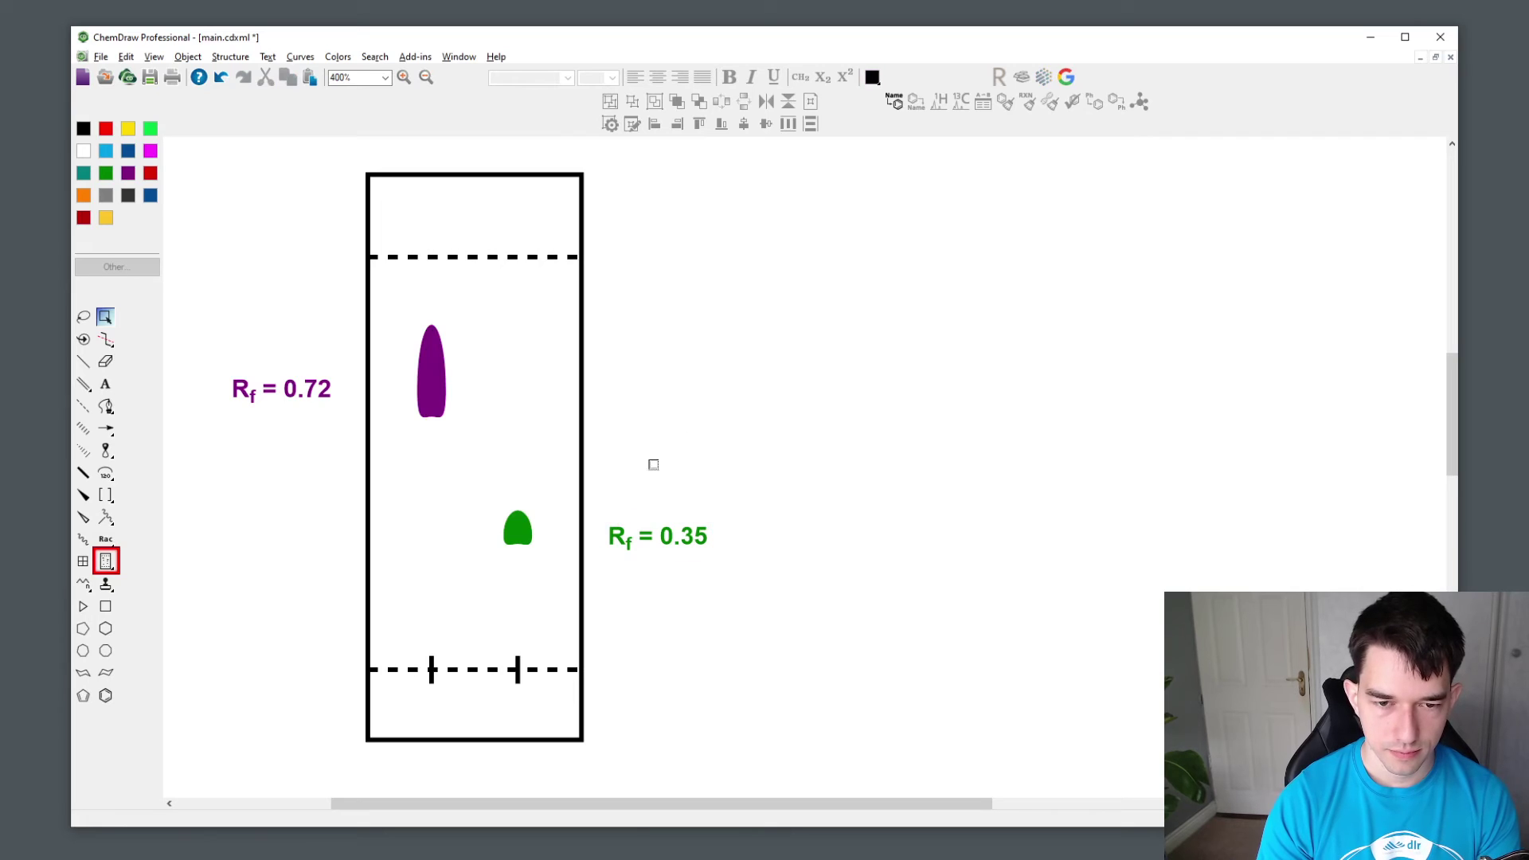
scroll(802, 716, down, 1)
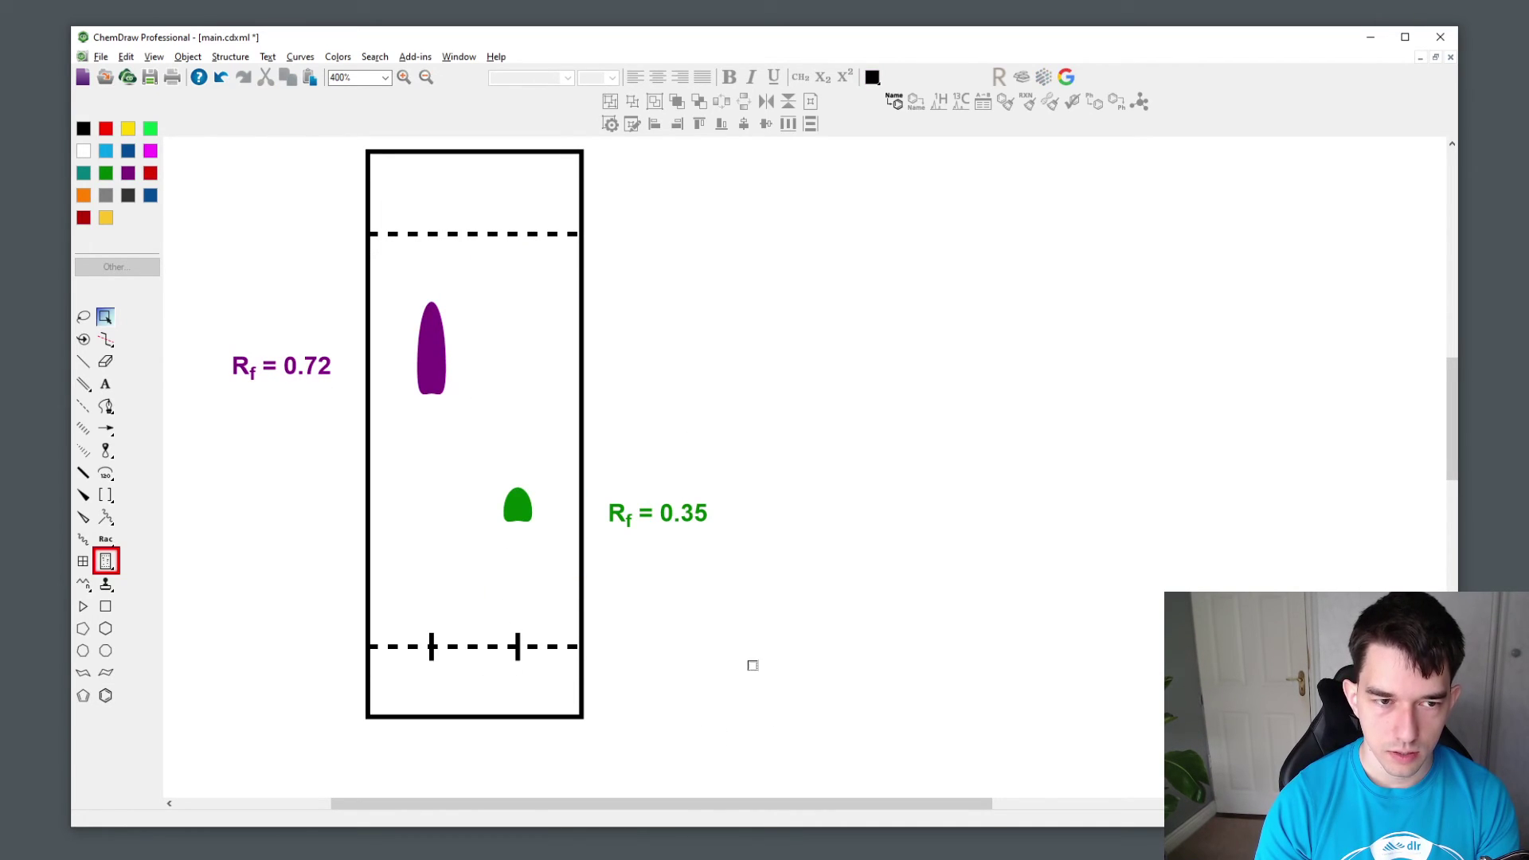
- Add the text label 'S' beneath the left lane's origin
click(105, 384)
click(395, 659)
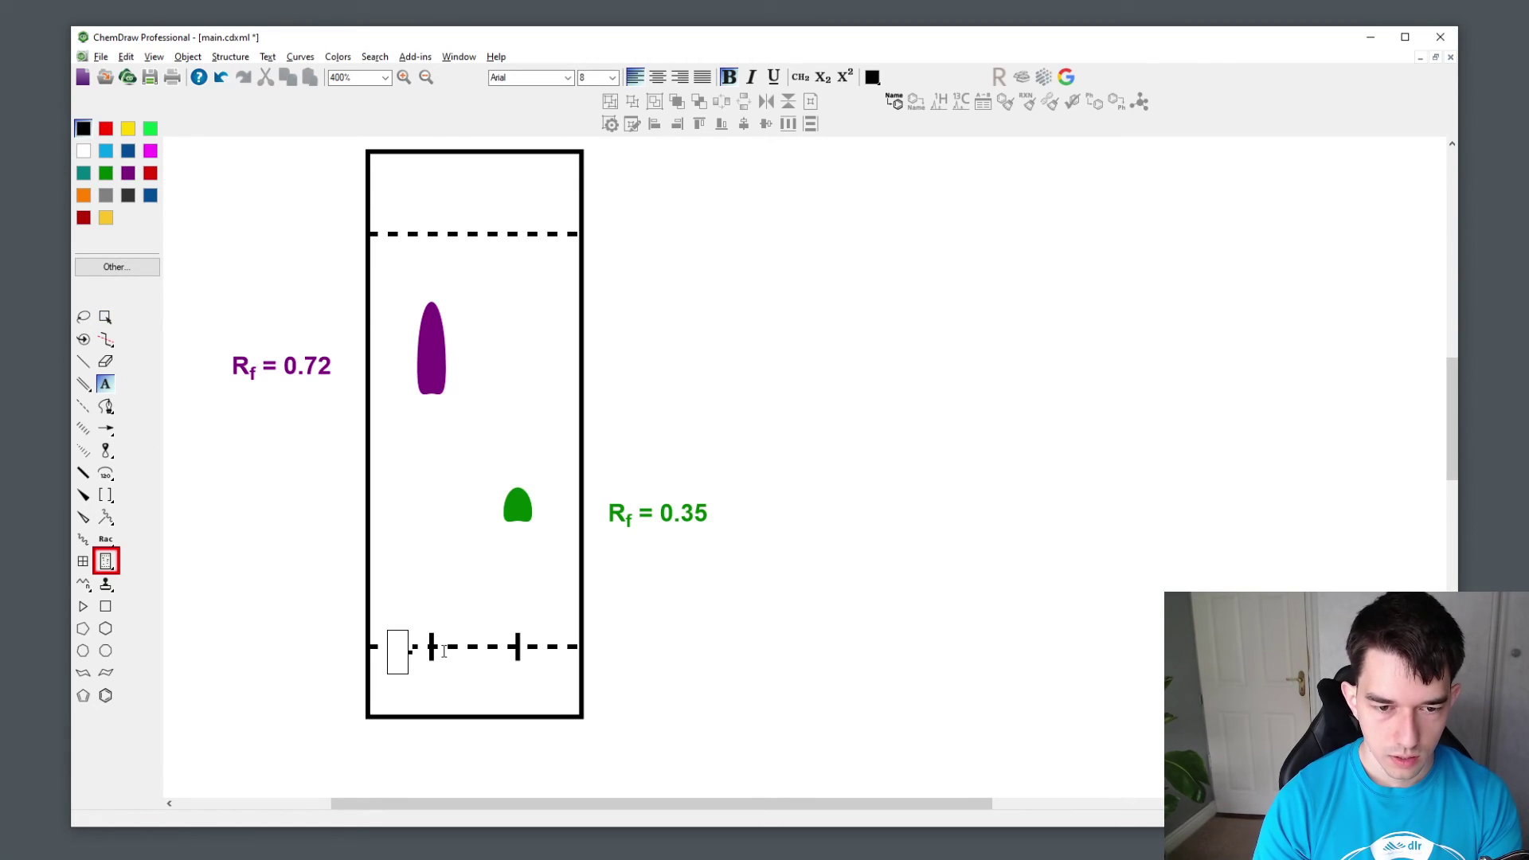
text(S)
key(Escape)
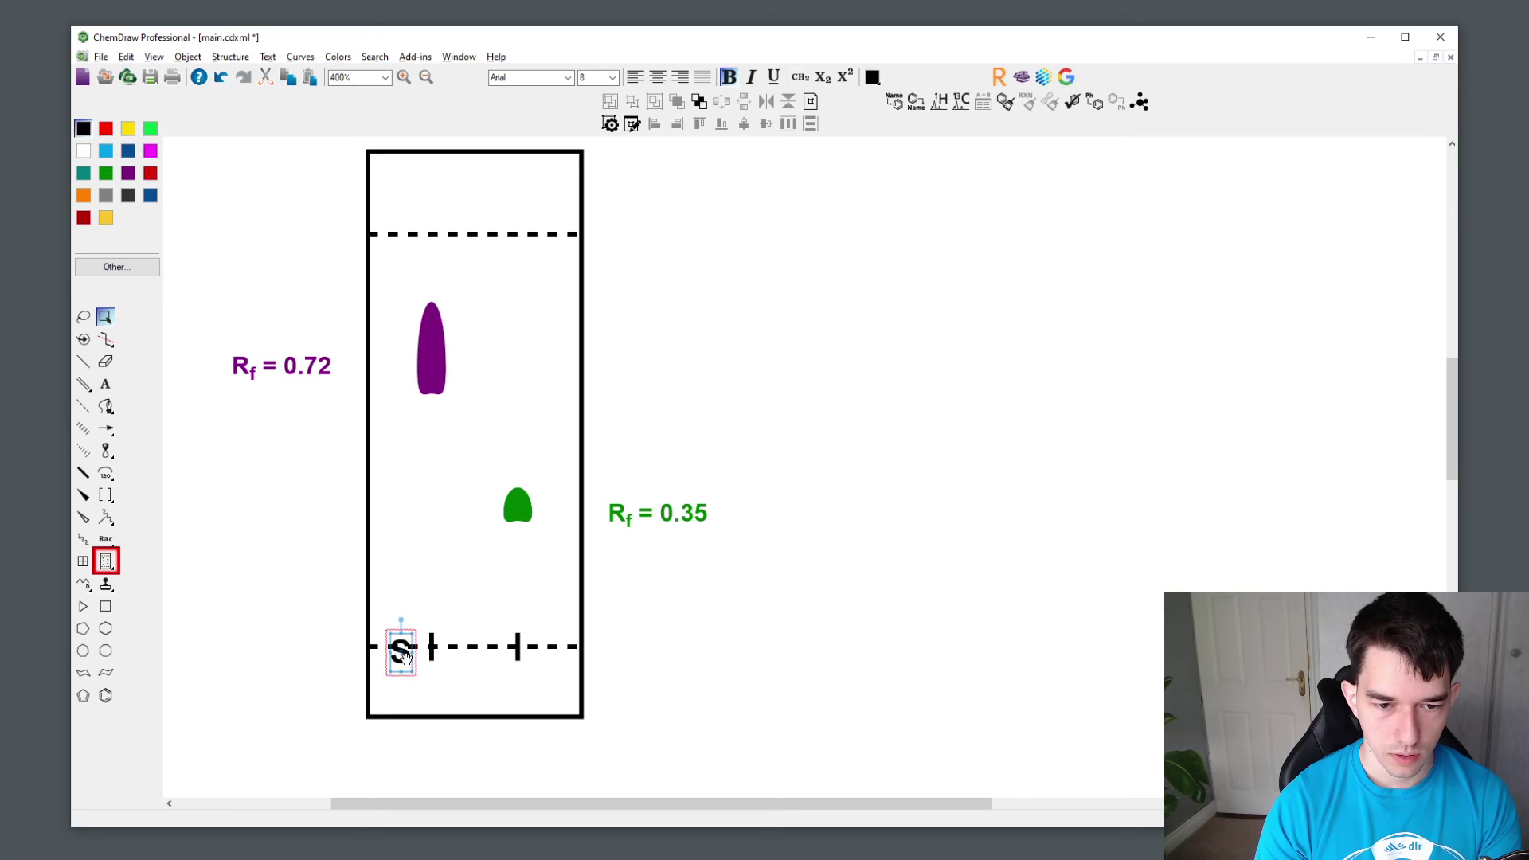
drag(404, 655, 517, 686)
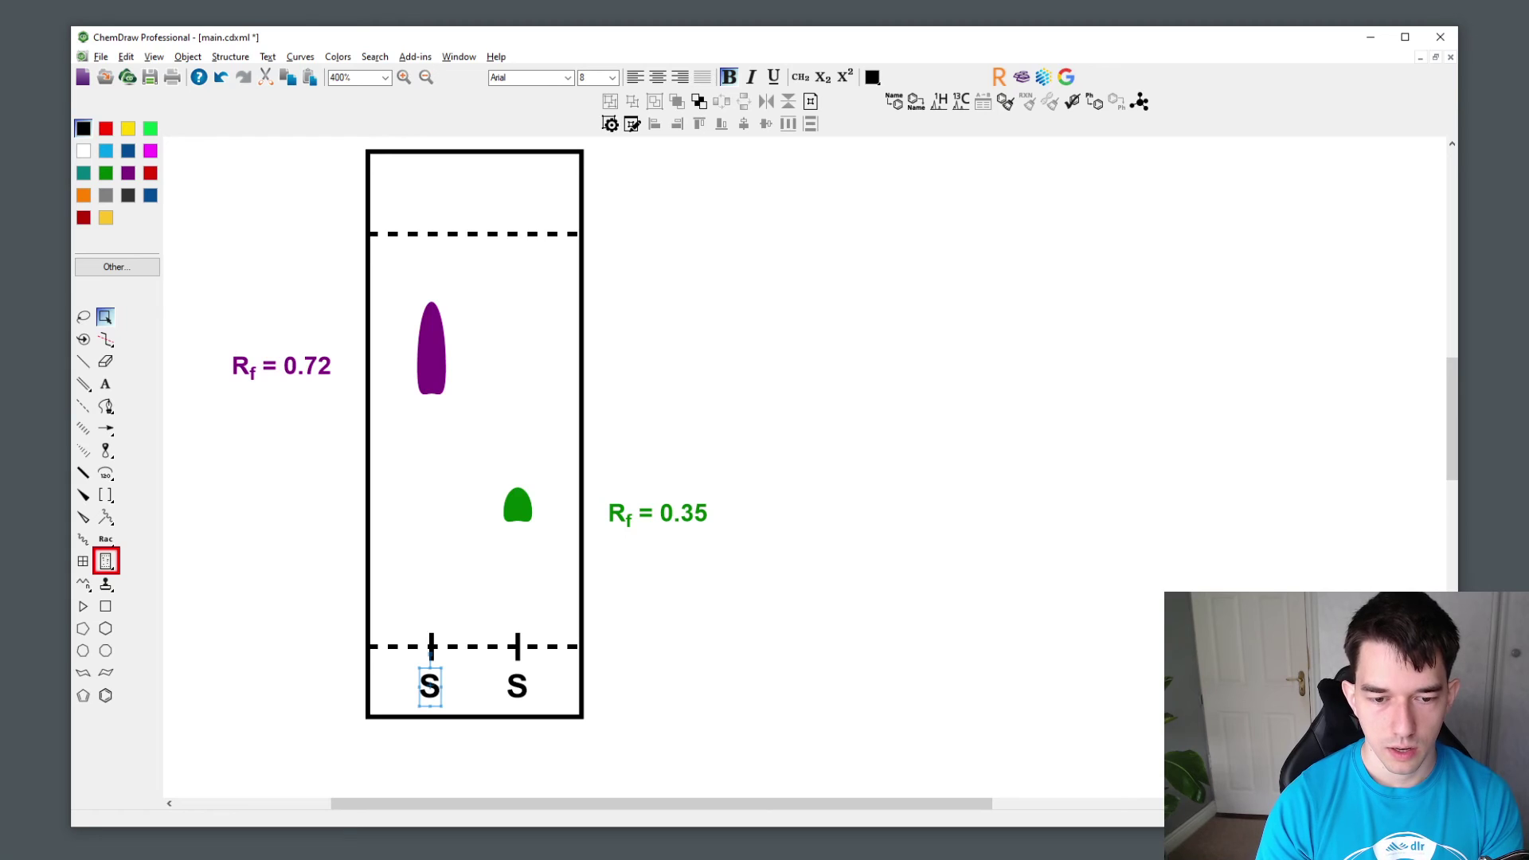
- Place a copy of the label under the right lane and change it to 'C'
mouse_move(517, 687)
mouse_down()
mouse_move(601, 686)
mouse_move(383, 686)
mouse_move(430, 719)
mouse_move(430, 775)
mouse_move(430, 528)
mouse_move(474, 687)
mouse_move(529, 687)
mouse_move(516, 686)
mouse_up()
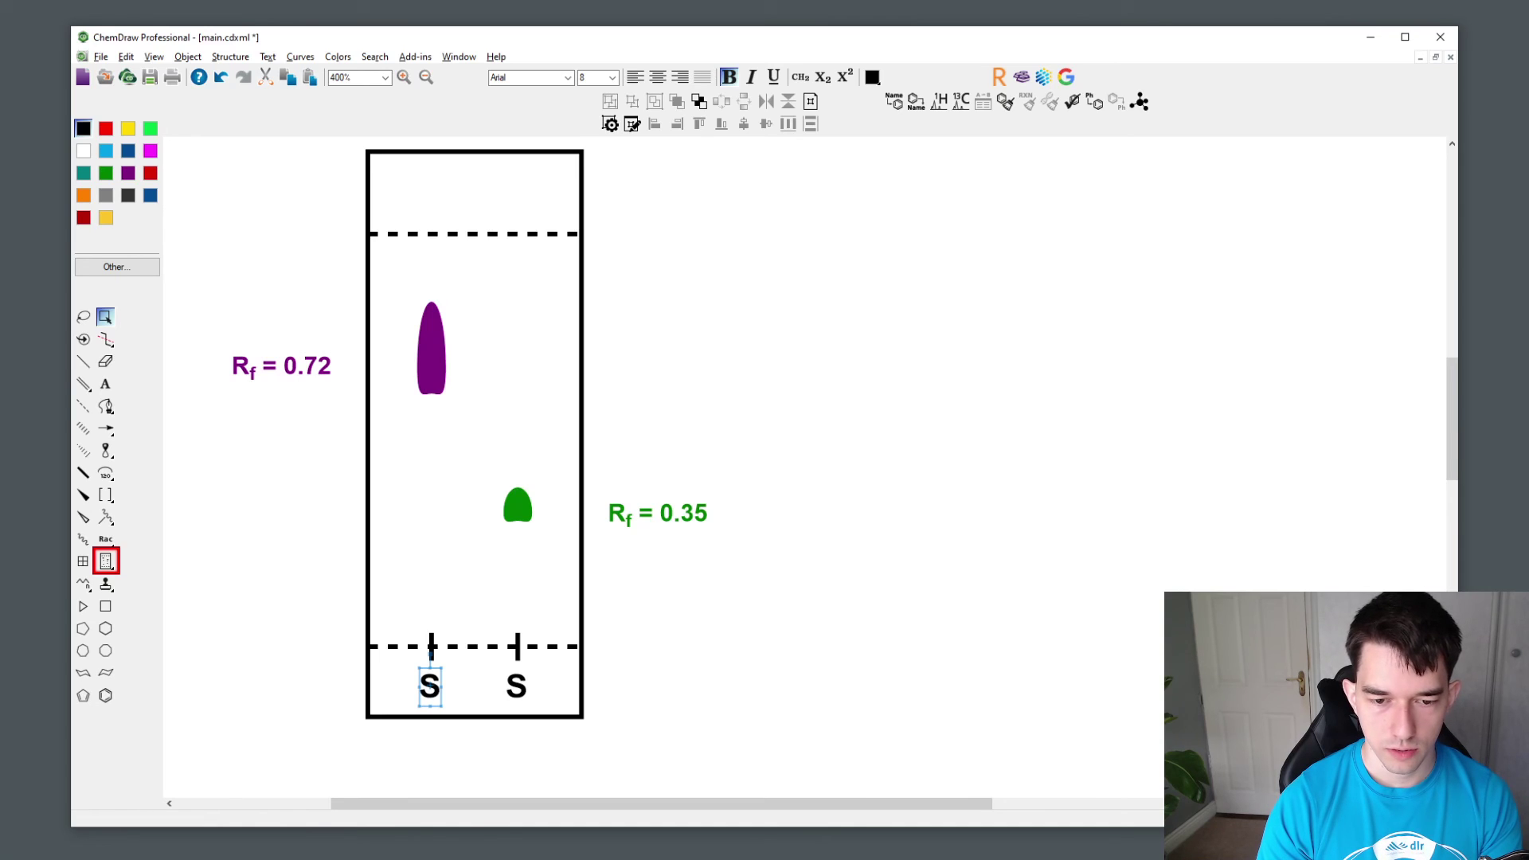
click(106, 383)
text(C)
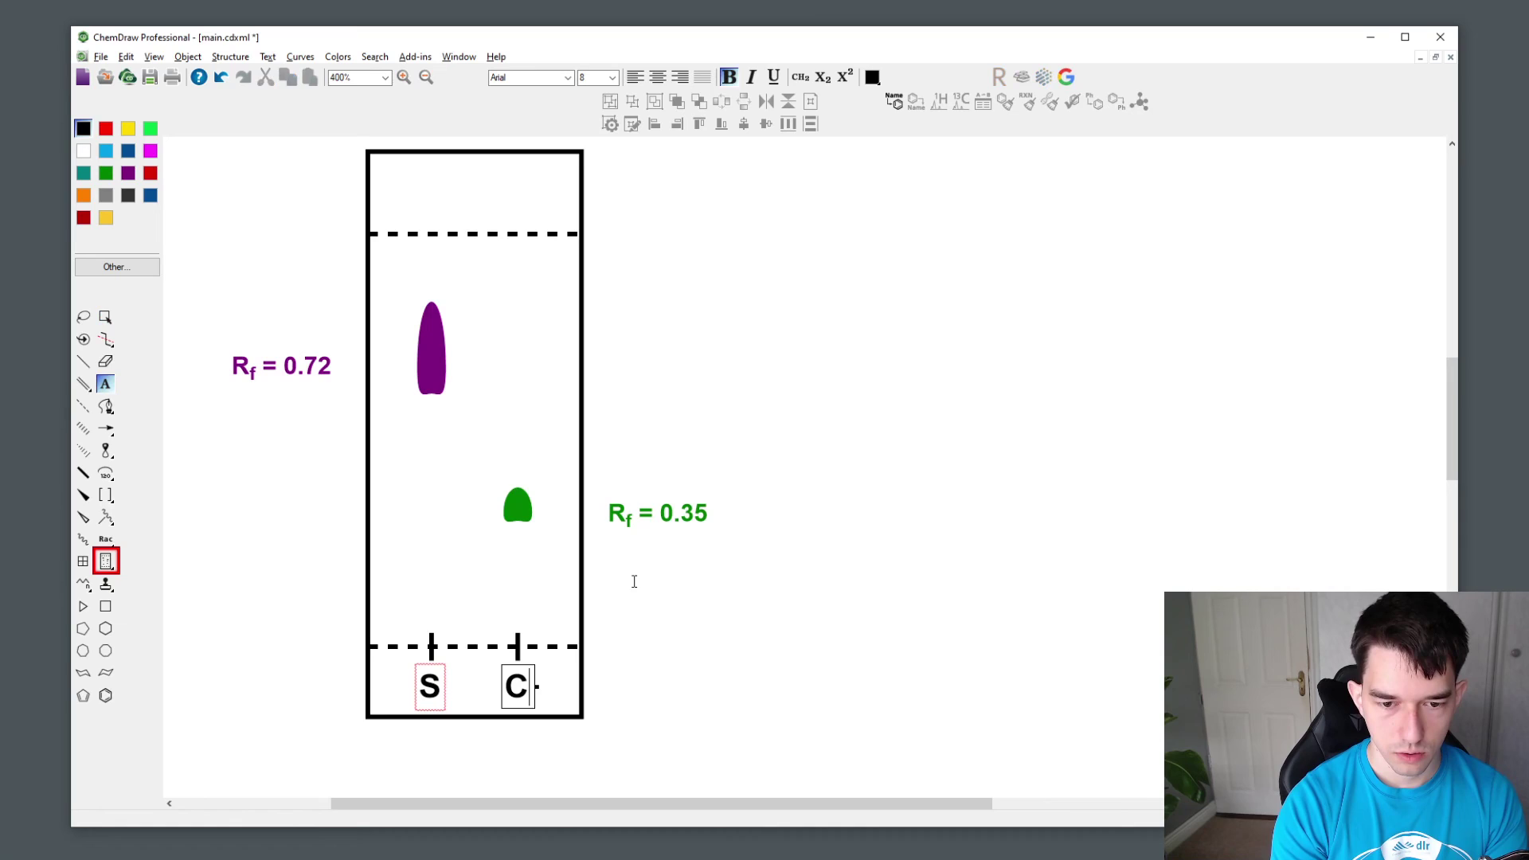
click(107, 318)
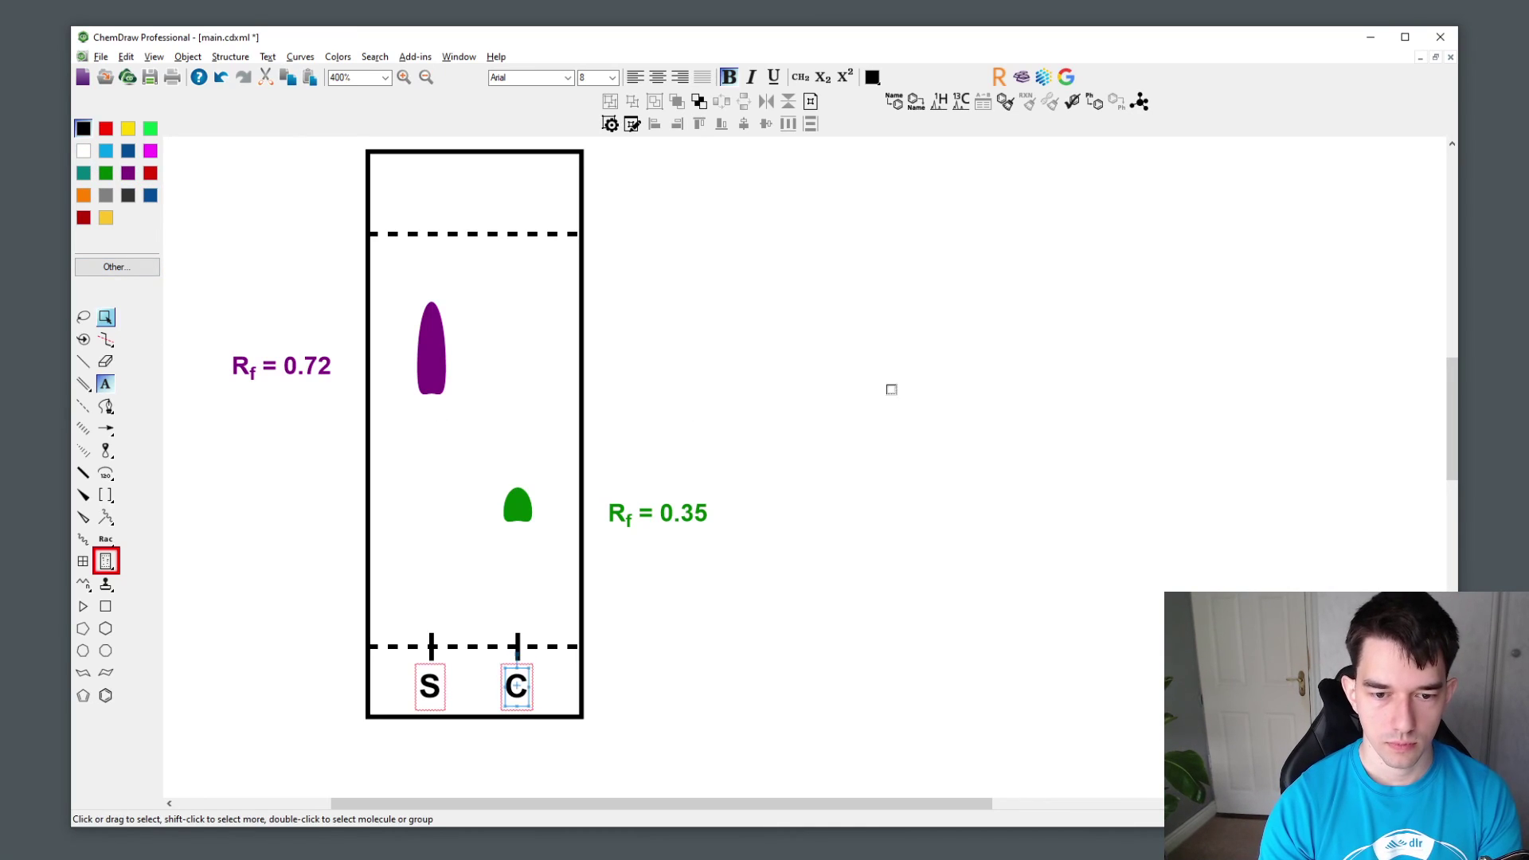
scroll(734, 468, down, 3)
click(559, 387)
scroll(570, 421, up, 2)
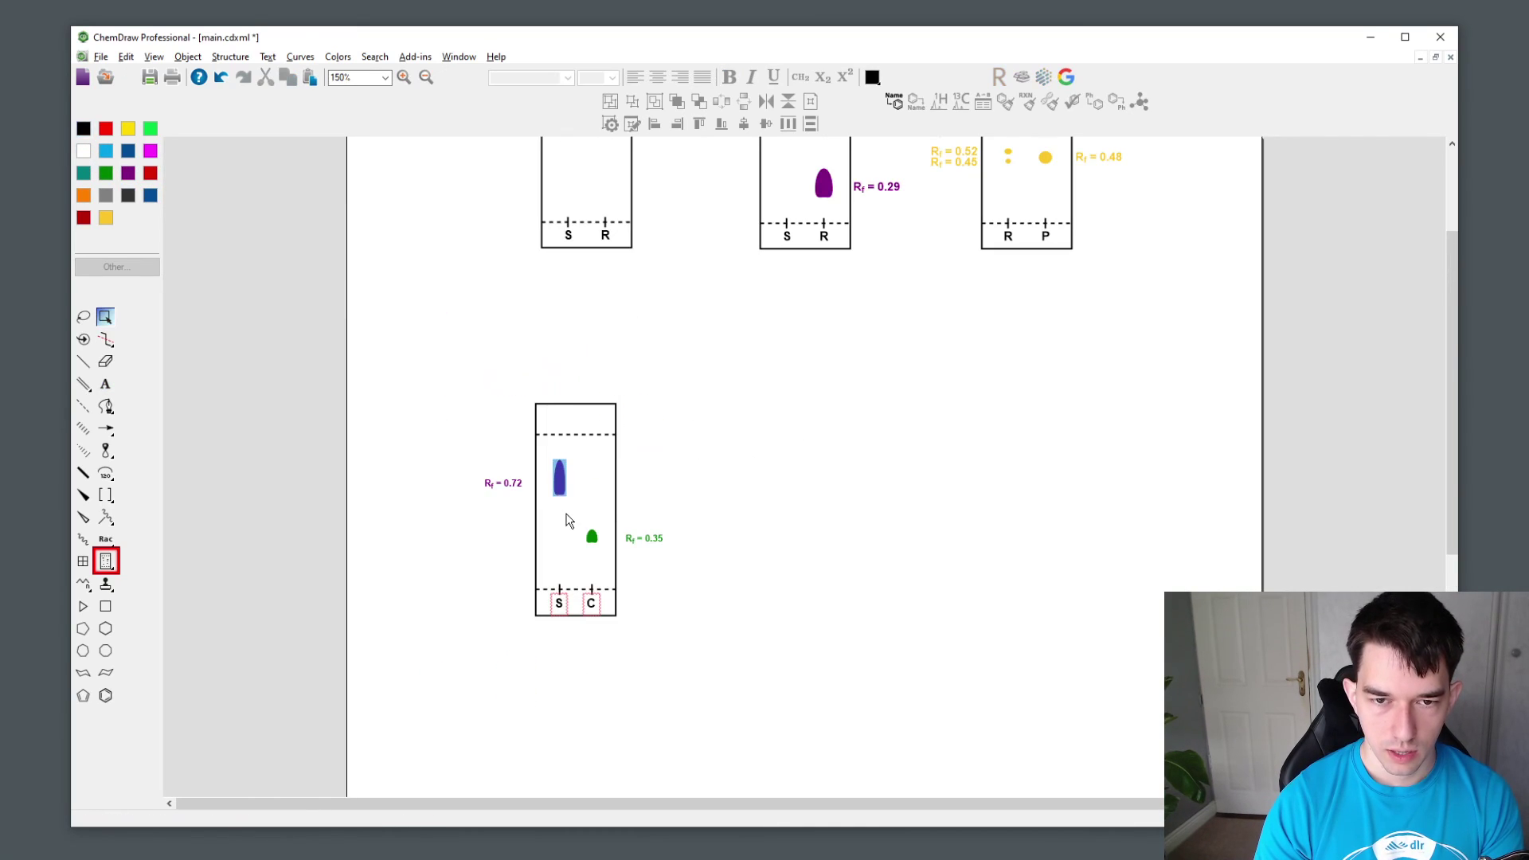
click(563, 519)
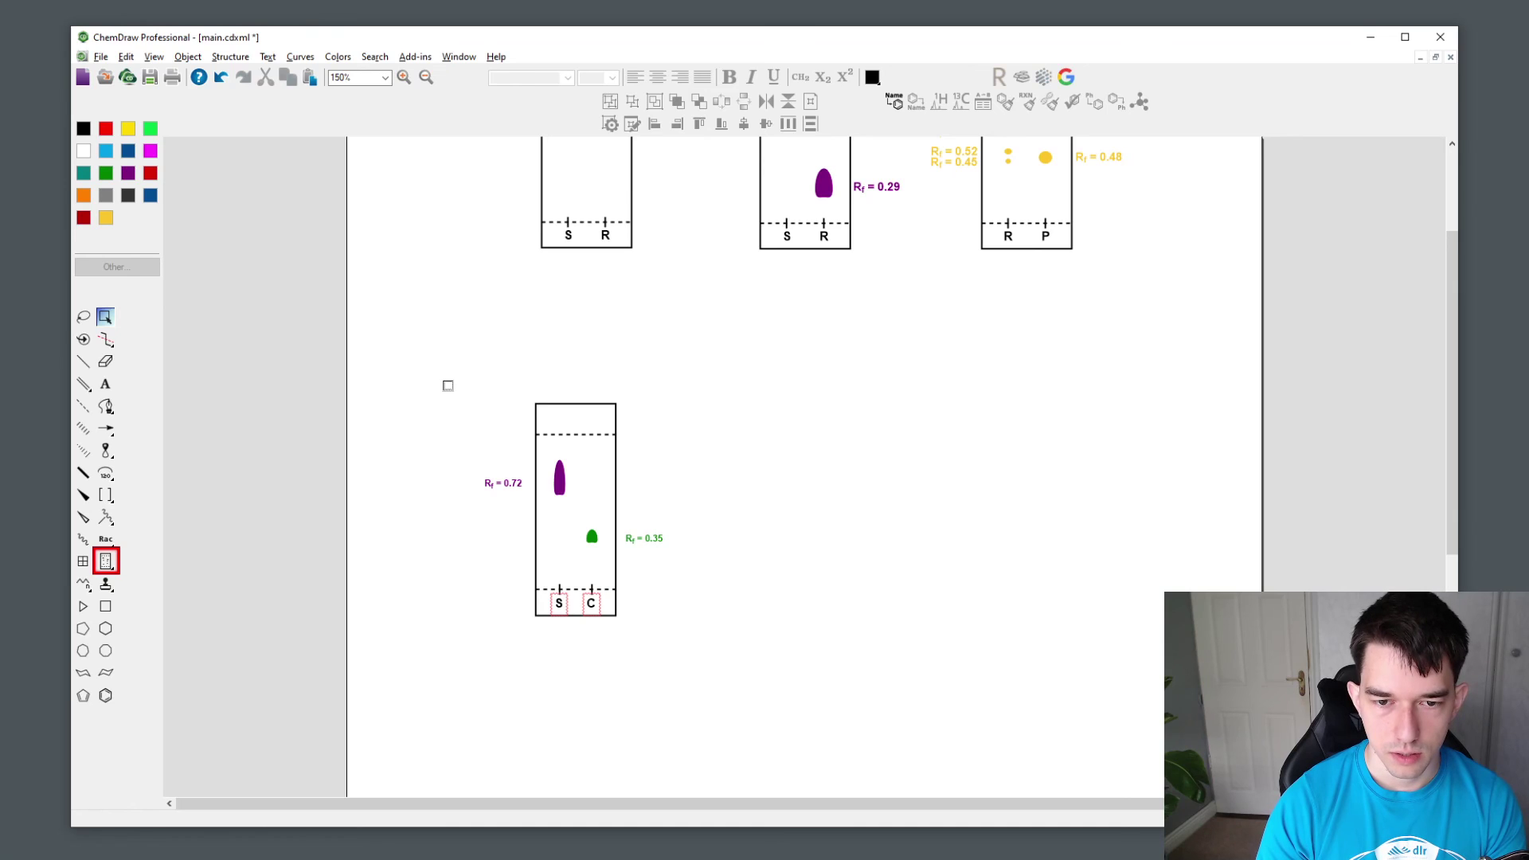
scroll(717, 579, up, 3)
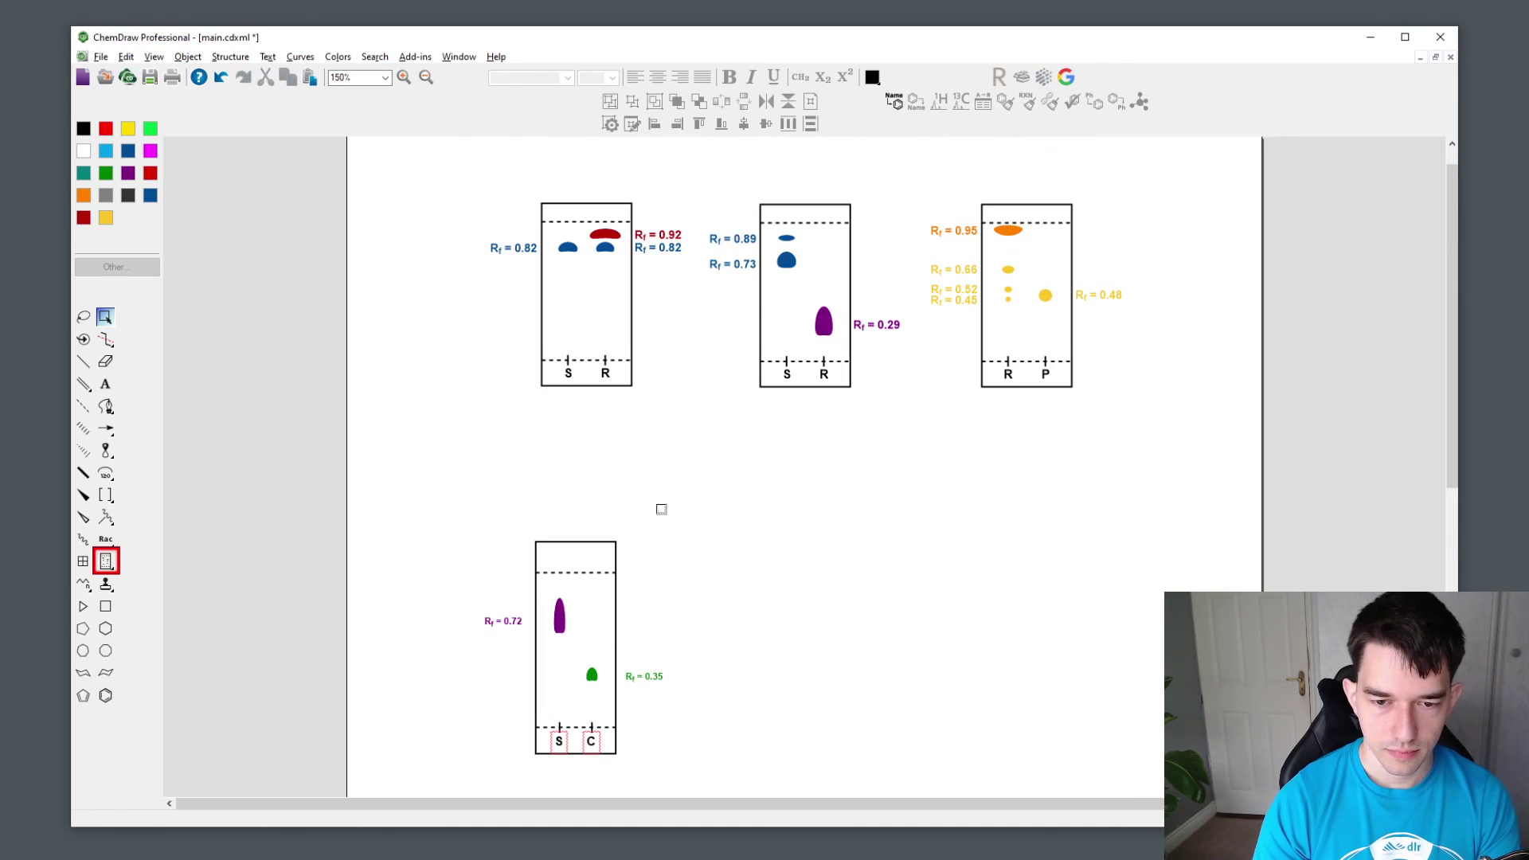